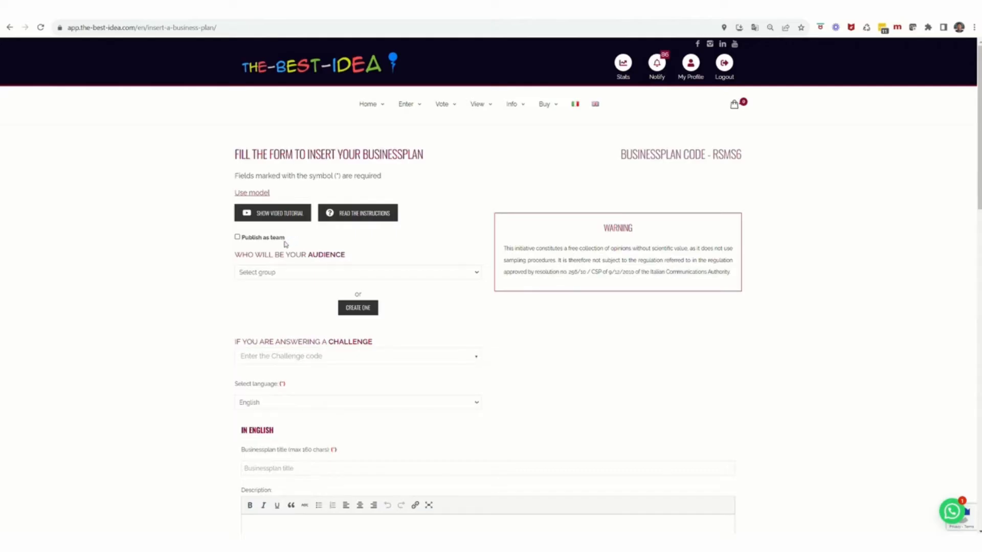
Step: Switch on 'Publish as team' in the RSMS6 business plan entry form
left_click(237, 237)
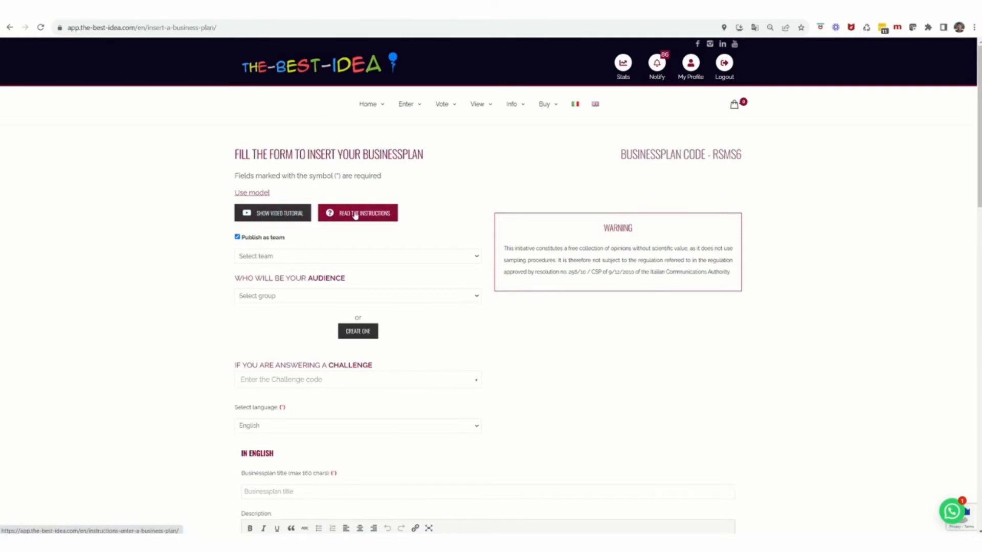
Step: Look at the team list without choosing a team, then switch 'Publish as team' back off
left_click(339, 257)
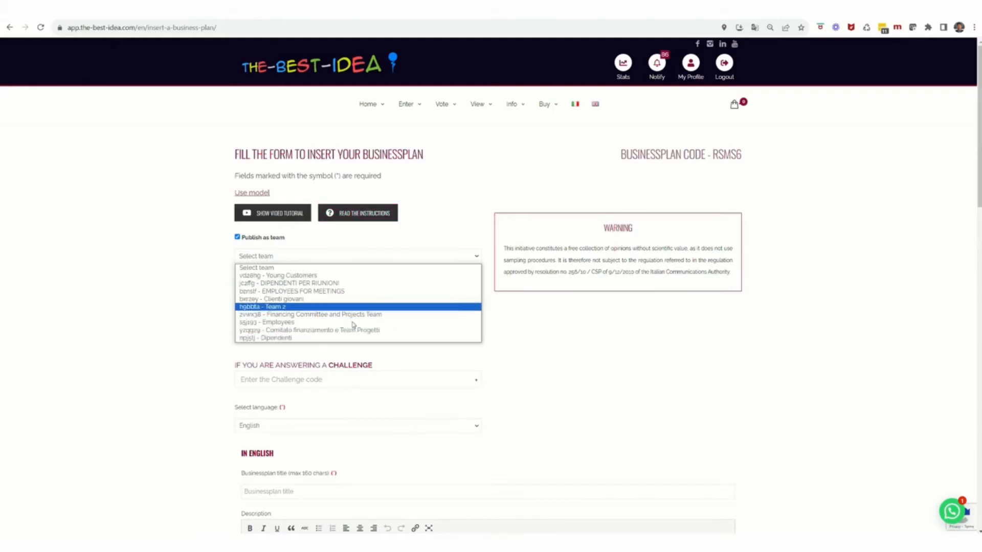
left_click(330, 269)
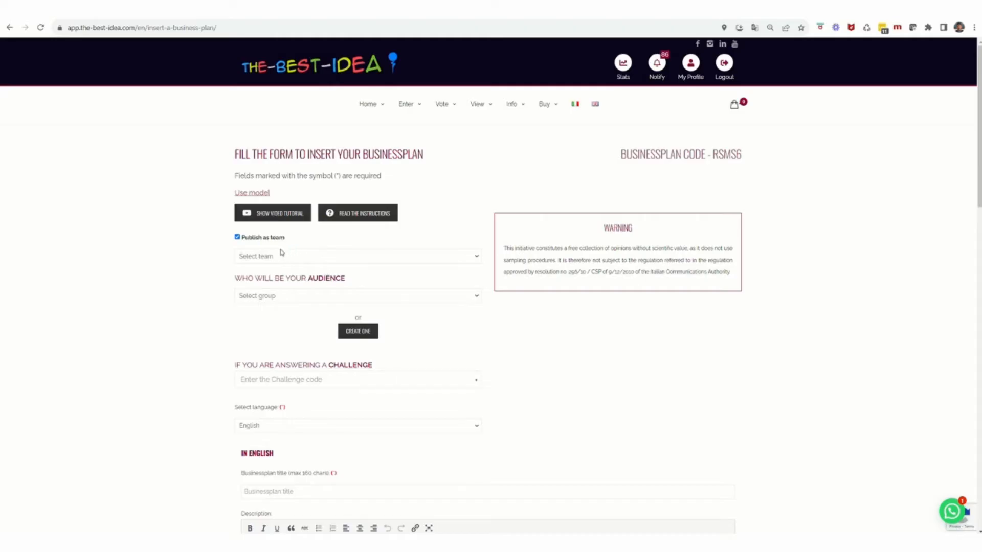
left_click(238, 237)
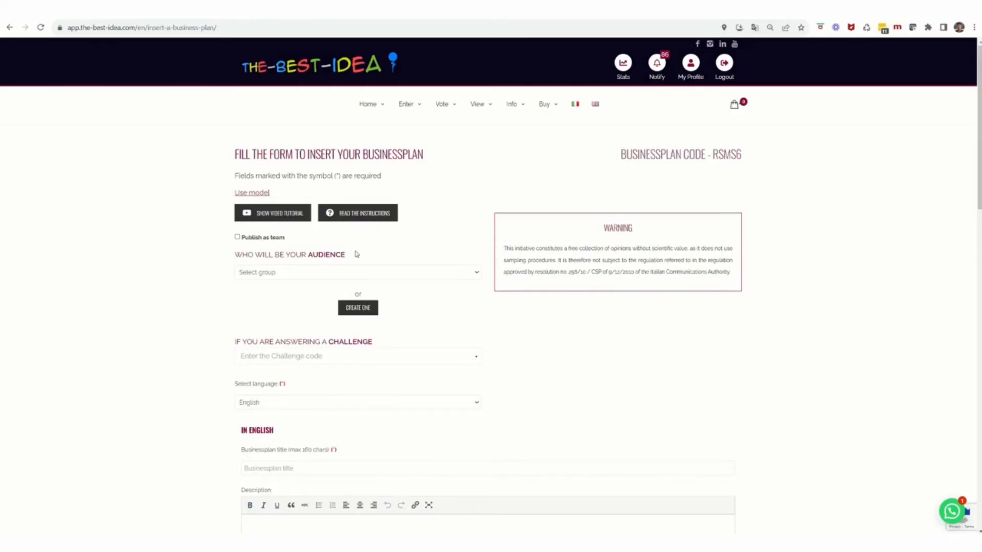
Step: Set the business plan's audience group to '55193 - Employees'
left_click(356, 275)
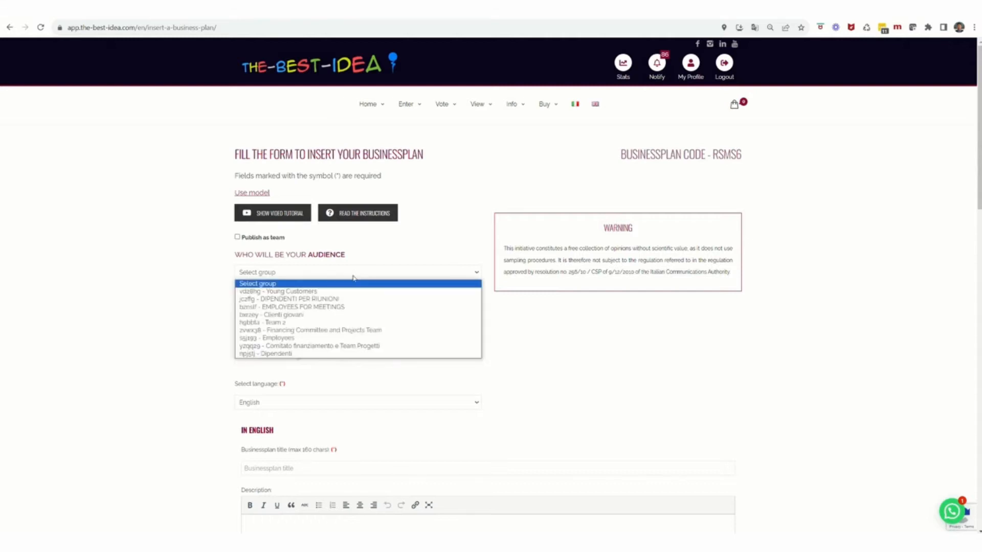
left_click(322, 338)
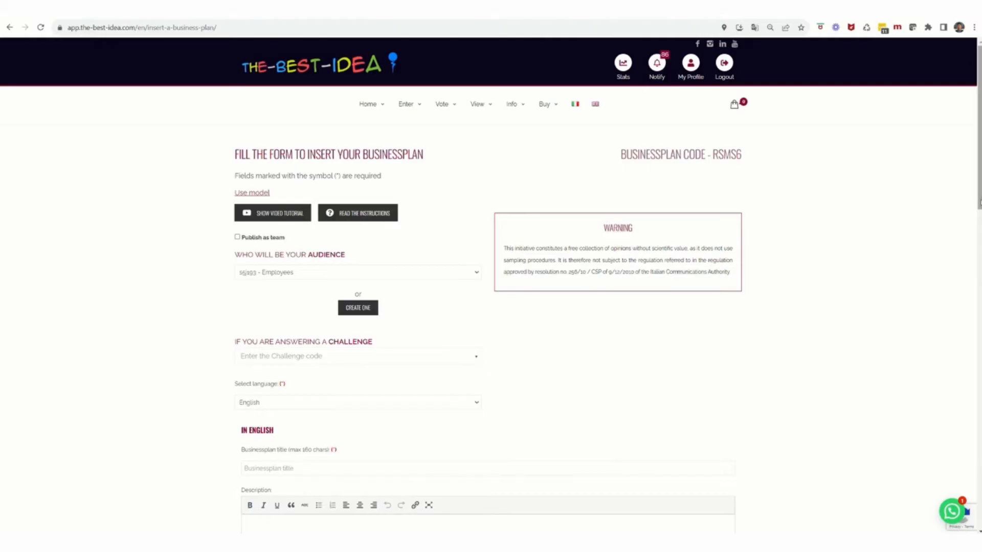
scroll(488, 327, "down", 2)
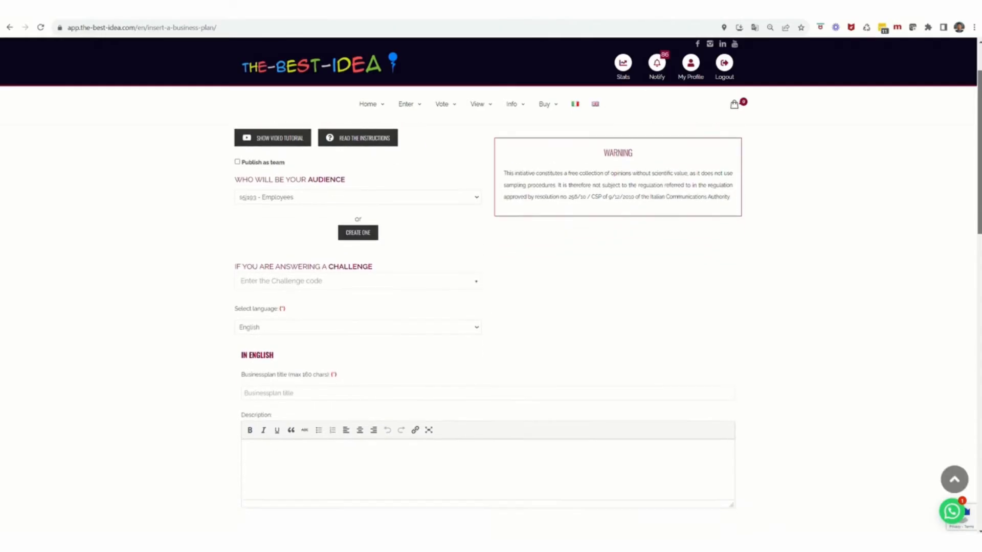
Step: Enter the title 'Business Plan tutorial' and the placeholder description 'dsfghdgfh'
scroll(488, 327, "down", 2)
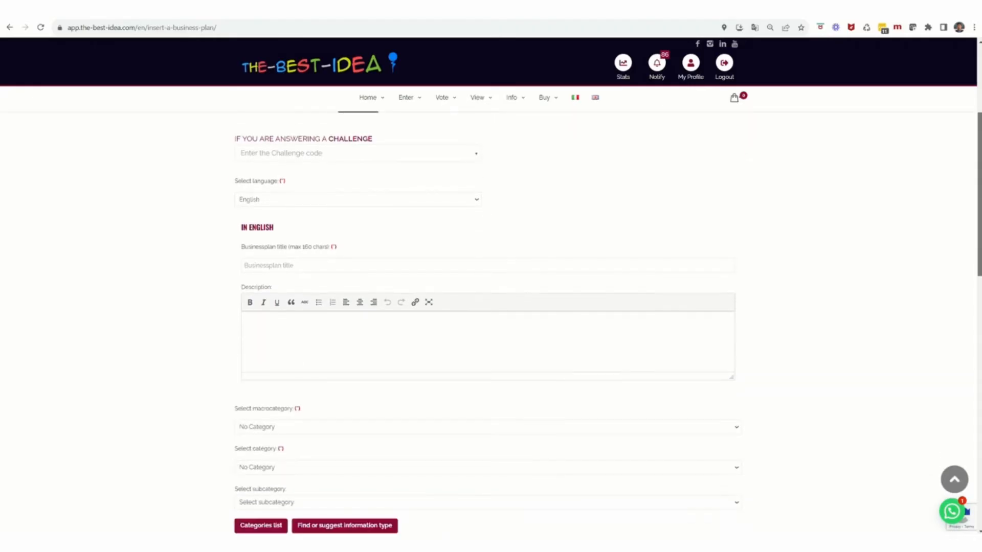
scroll(488, 328, "down", 1)
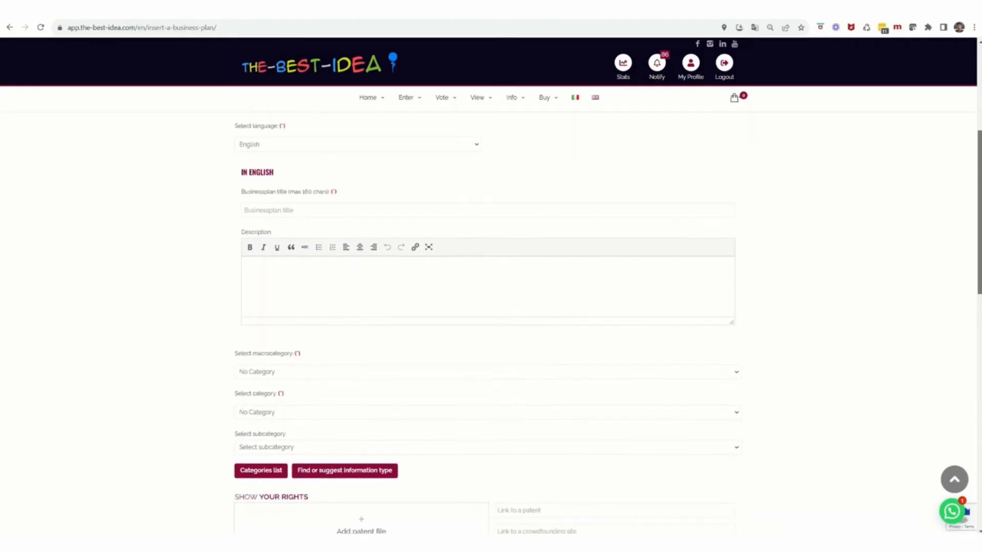
scroll(488, 327, "down", 1)
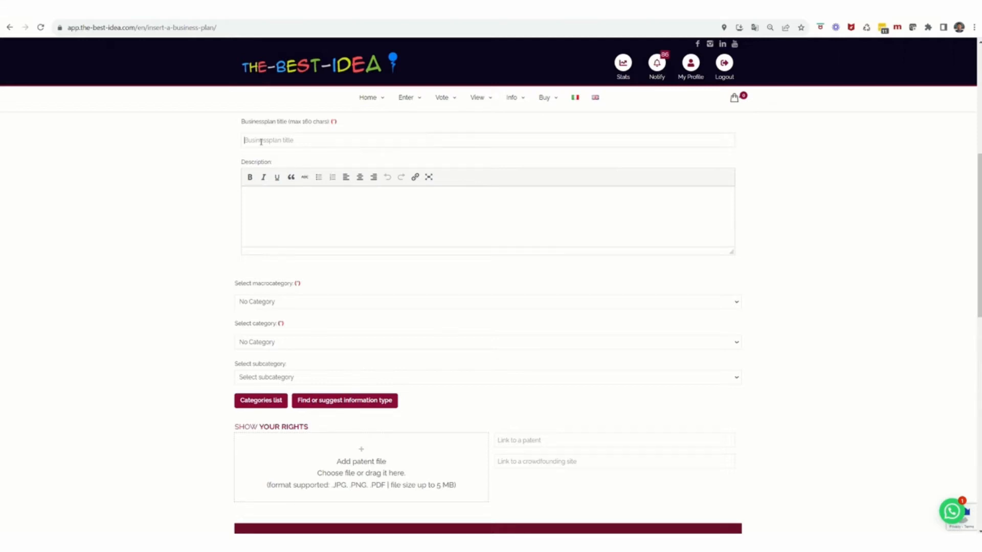
left_click(266, 139)
type("B")
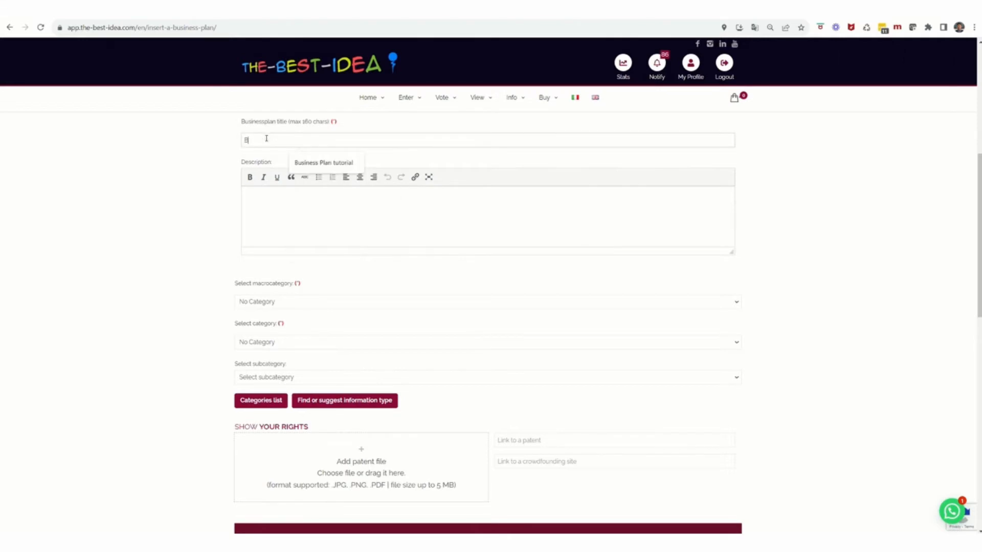
type("usiness Plan tutorial")
left_click(297, 222)
type("dsfghdgfh")
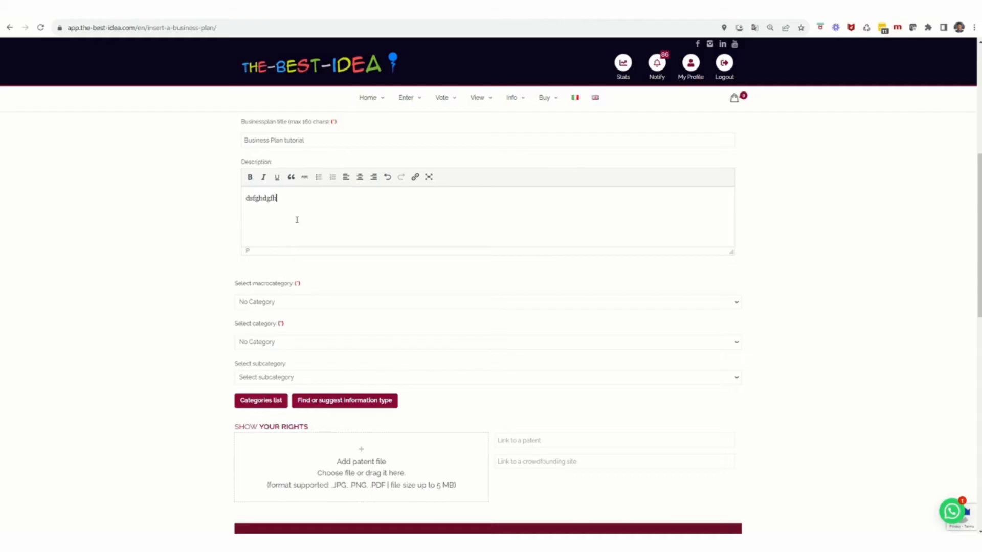
left_click(272, 306)
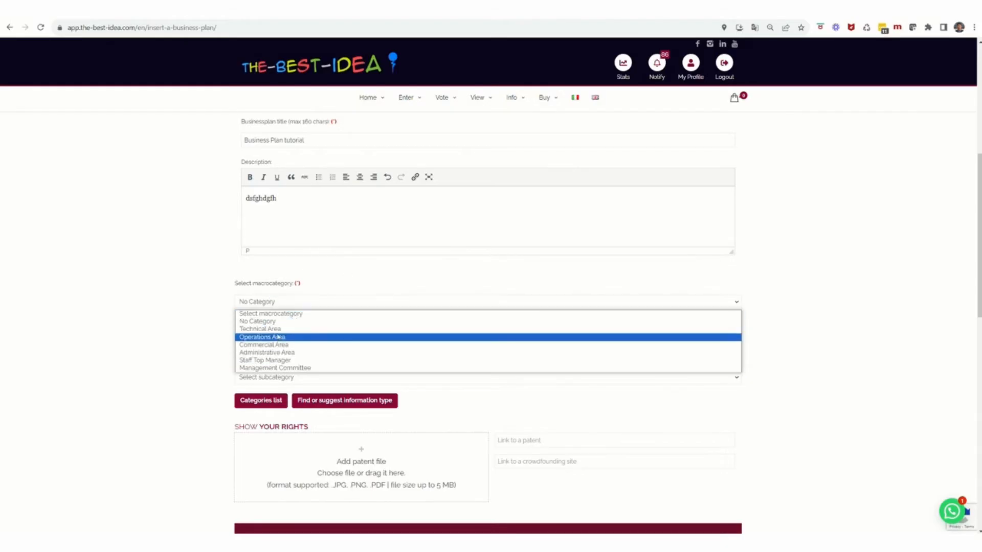
left_click(278, 322)
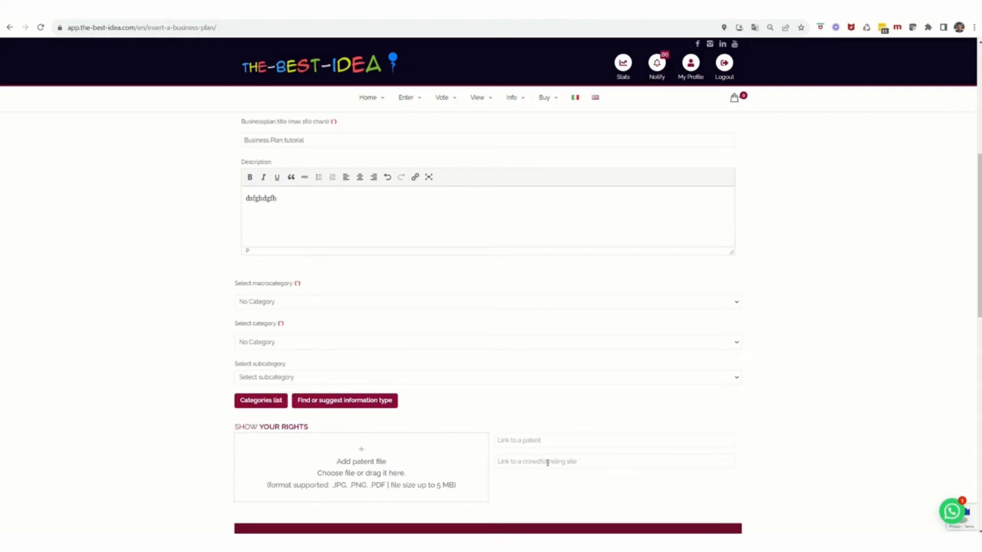
scroll(955, 358, "down", 3)
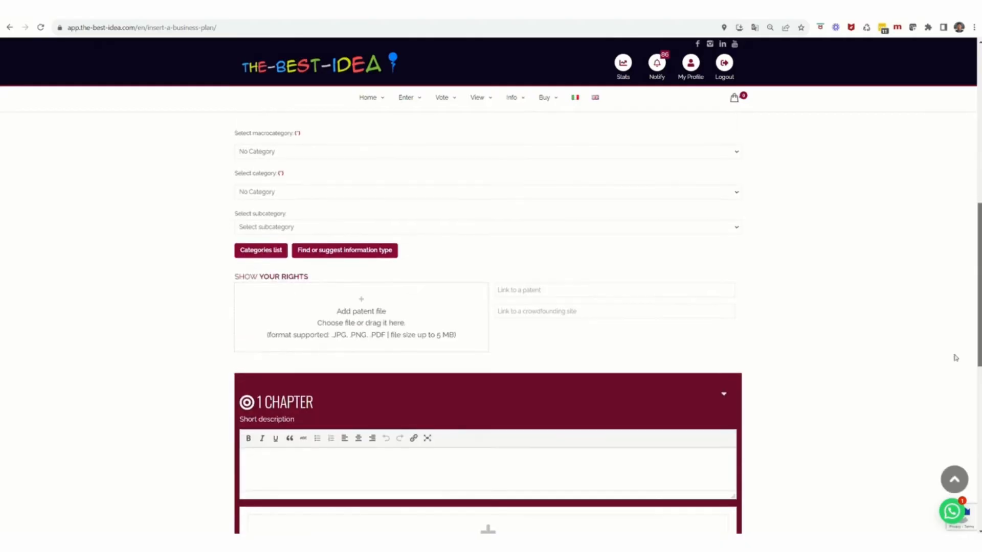
left_click(520, 310)
type("gfdwdf")
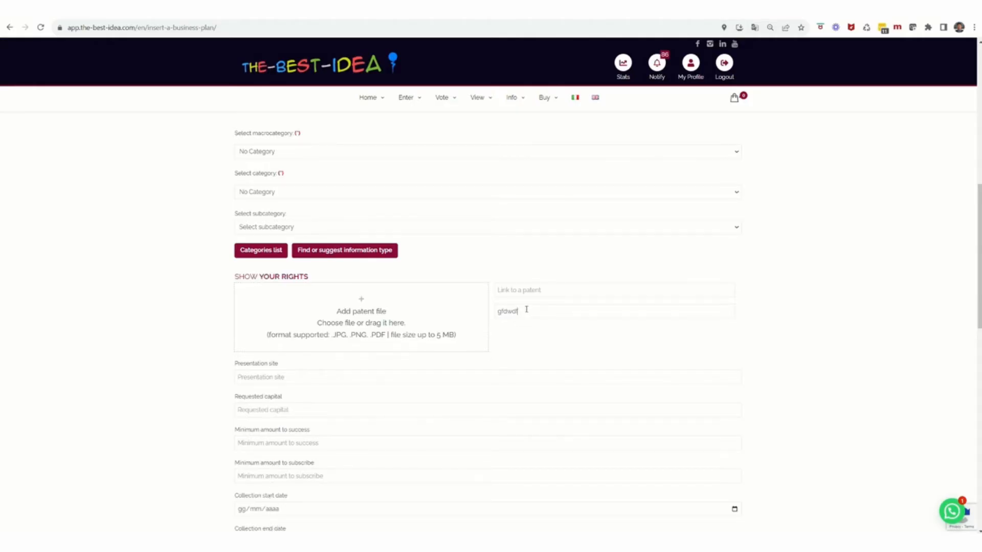
left_click_drag(526, 309, 486, 311)
key("BackSpace")
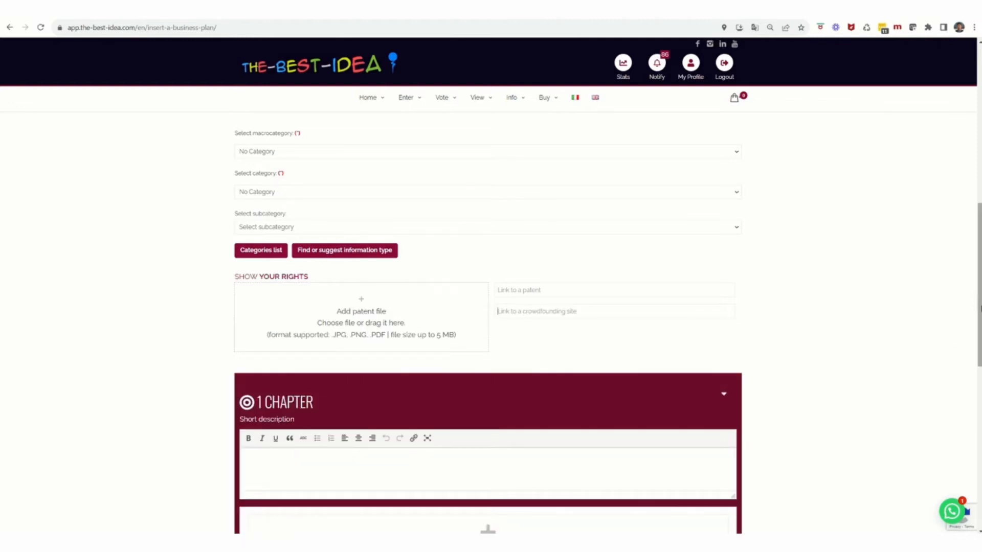
left_click_drag(981, 307, 980, 378)
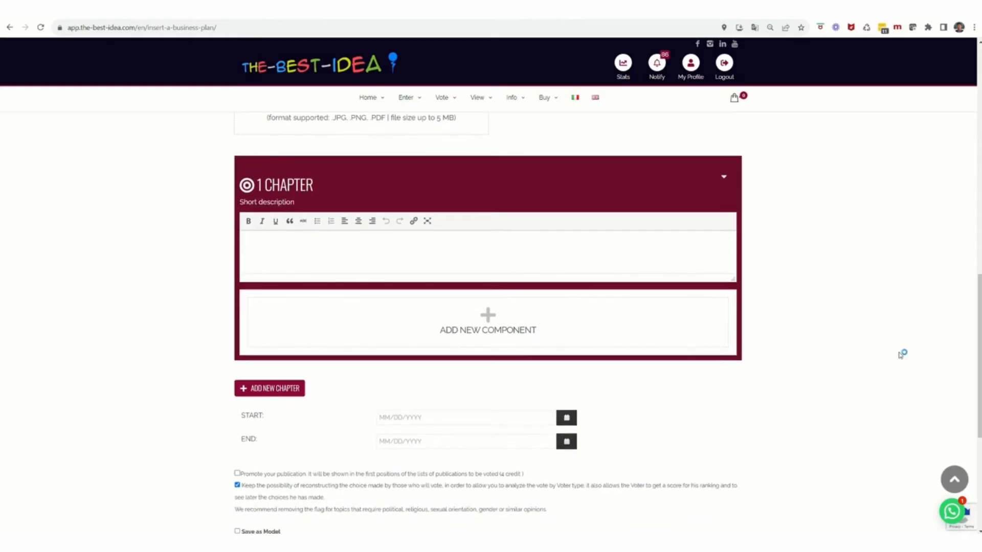
Step: Write 'SUMMARY OF THE PROPOSAL' as chapter 1's short description and add component 1.1
left_click(263, 238)
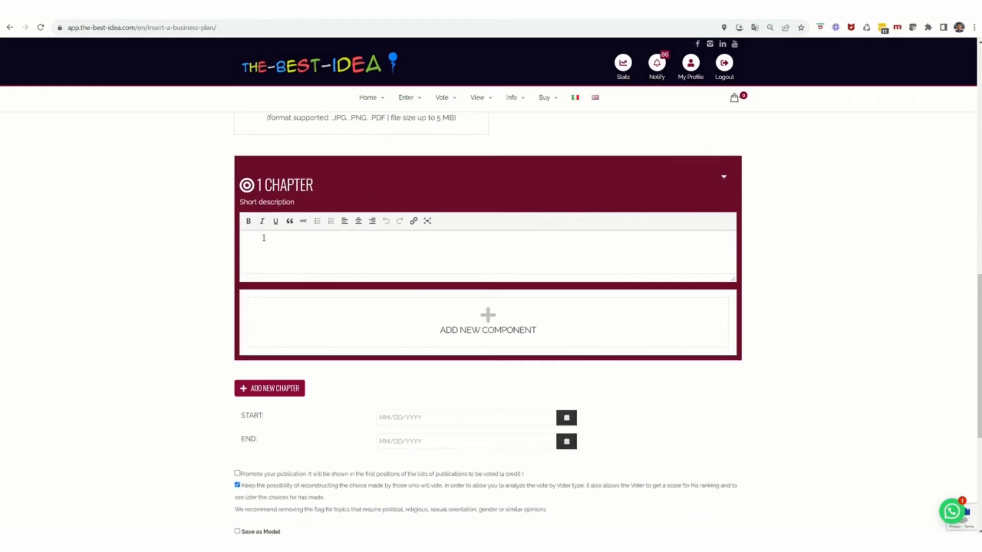
type("SUMMARY OF THE PROPOSAL")
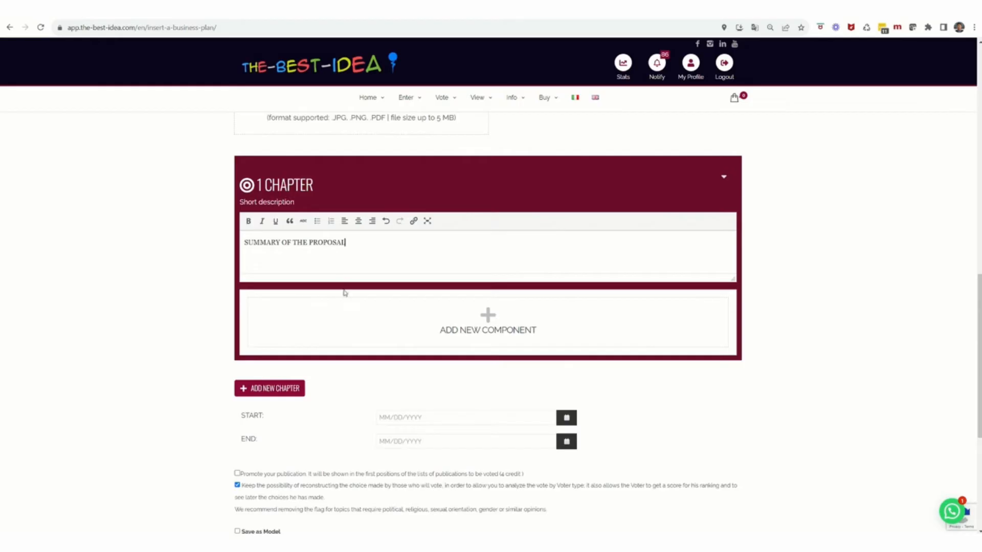
left_click(465, 333)
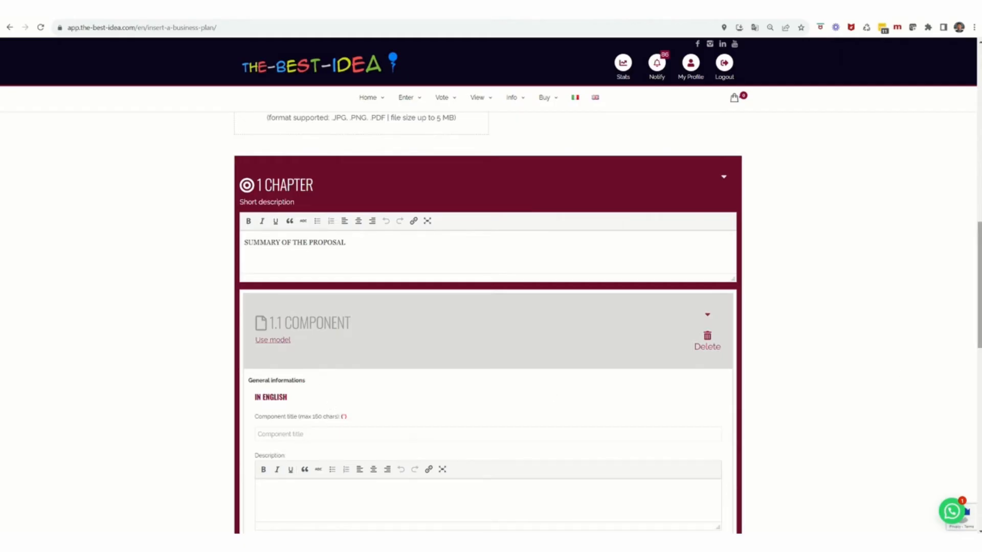
Step: Give component 1.1 the title FIRST, description SGFDH and category BUSINESS PROPOSAL
scroll(979, 317, "down", 4)
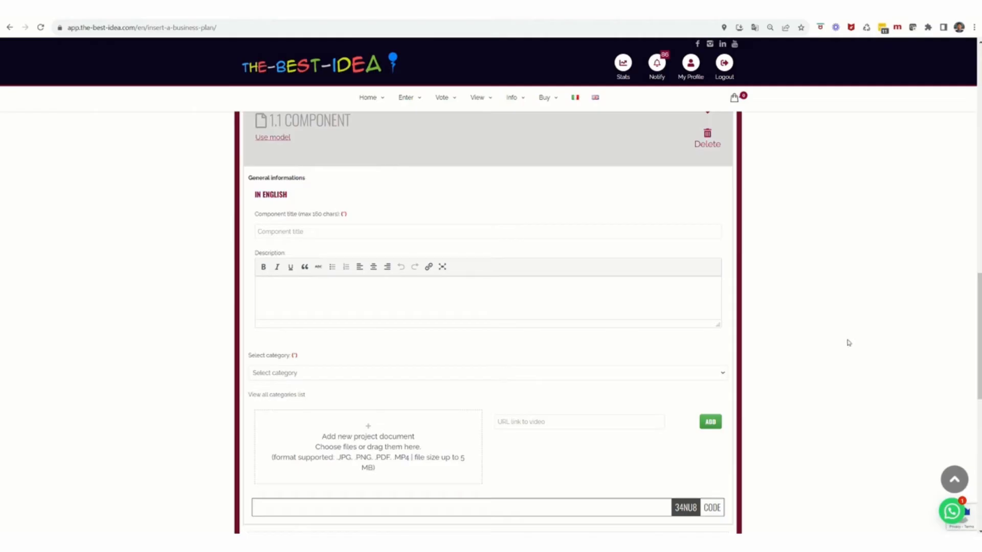
left_click(291, 232)
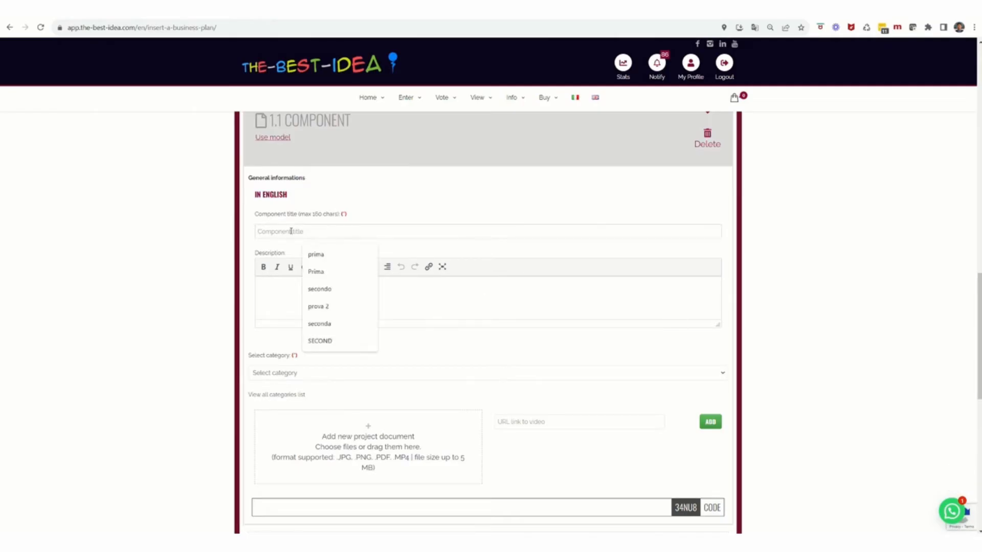
type("FIRST")
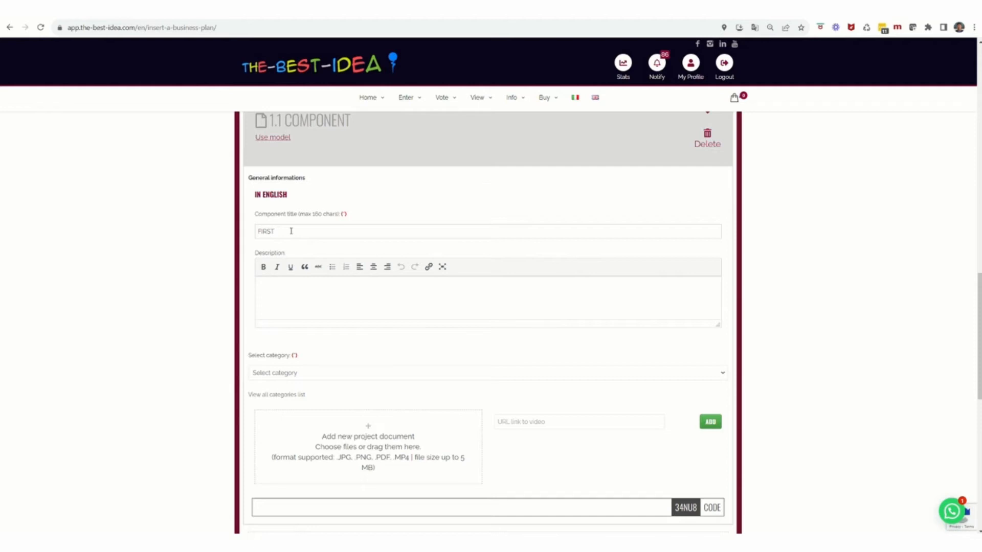
left_click(300, 291)
type("SGFDH")
left_click(283, 376)
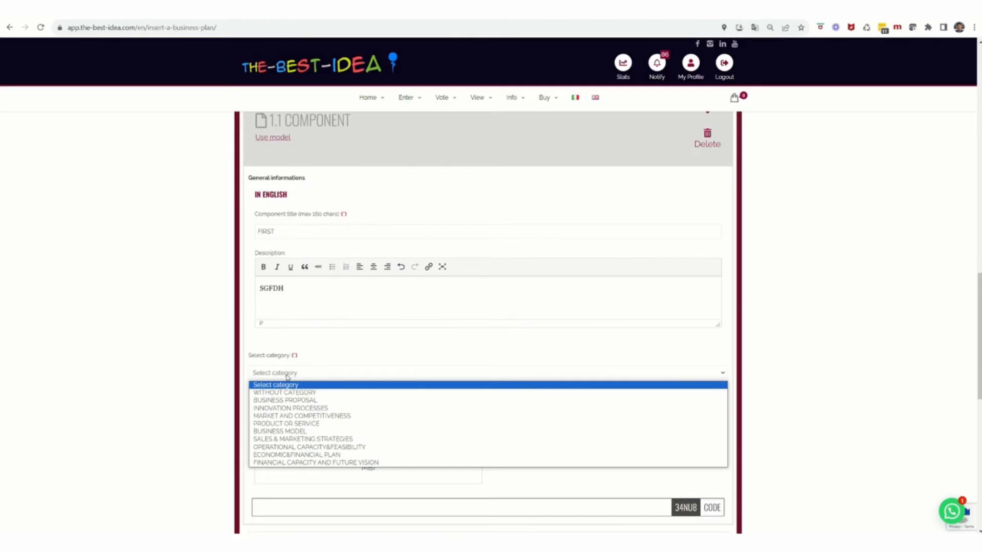
left_click(295, 400)
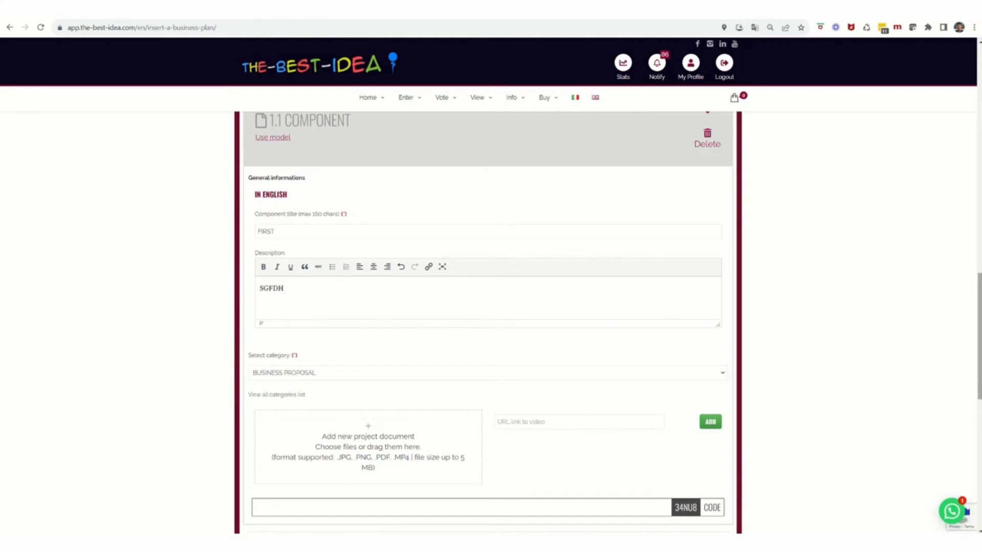
scroll(979, 338, "down", 2)
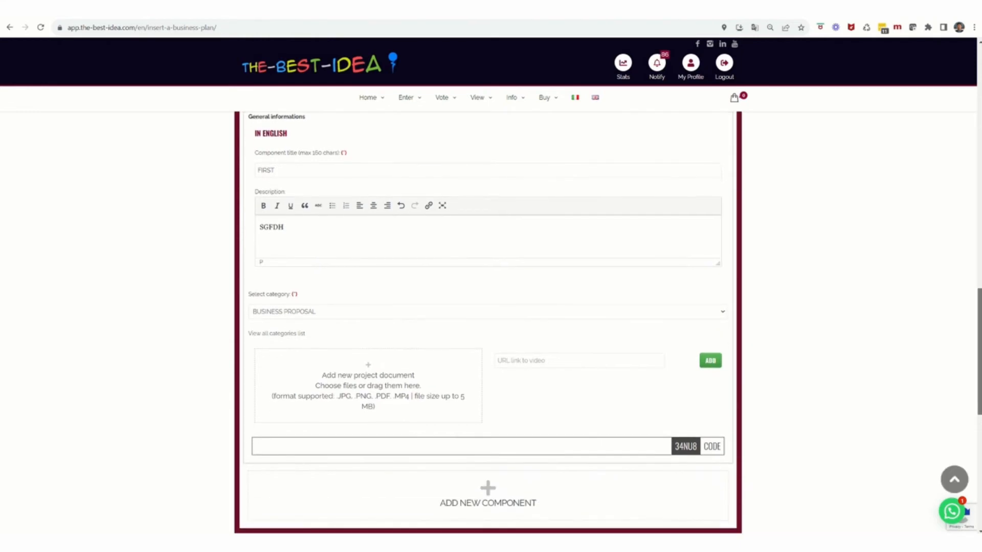
scroll(979, 358, "down", 3)
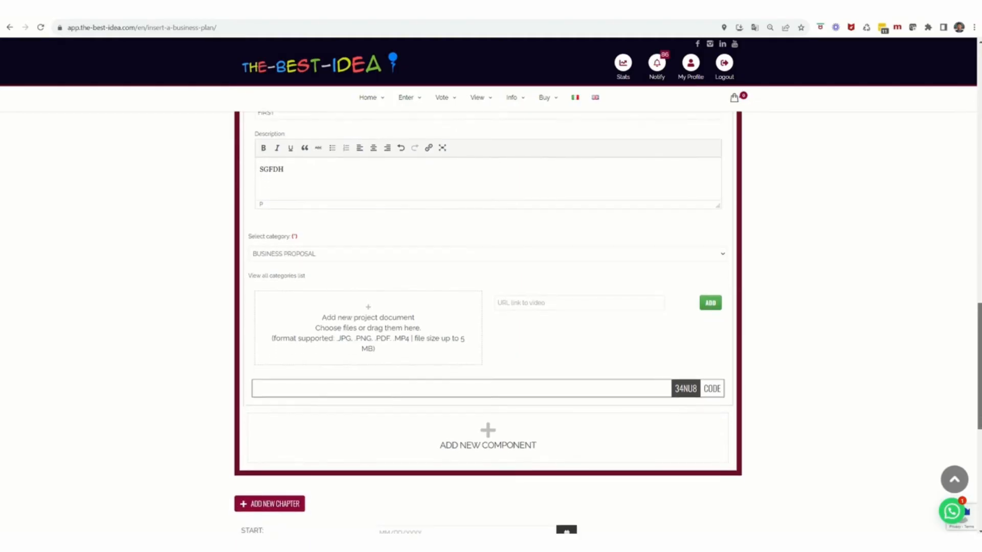
scroll(979, 358, "down", 1)
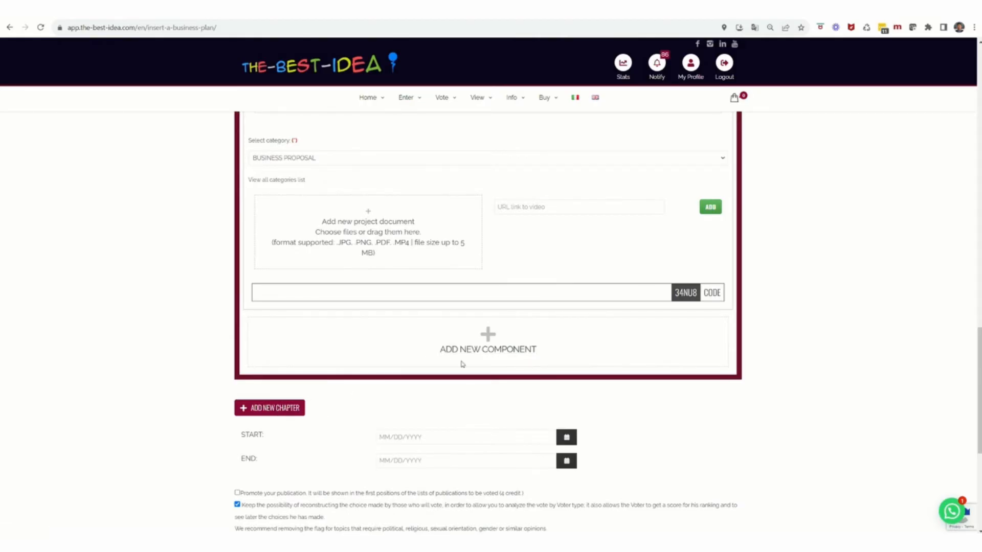
Step: Add component 1.2 with title SECOND, description WRESGWG and category BUSINESS MODEL
left_click(464, 351)
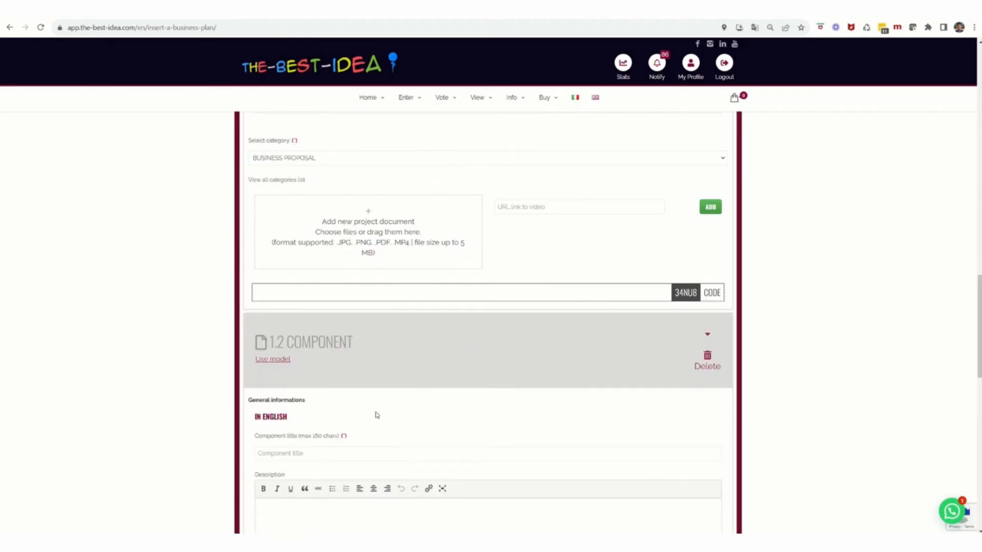
left_click(274, 455)
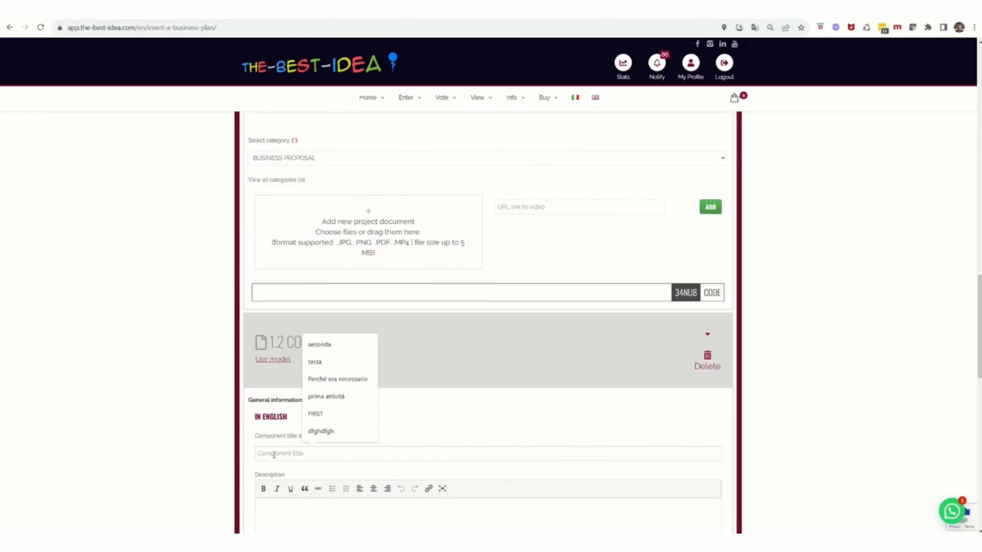
type("SECOND")
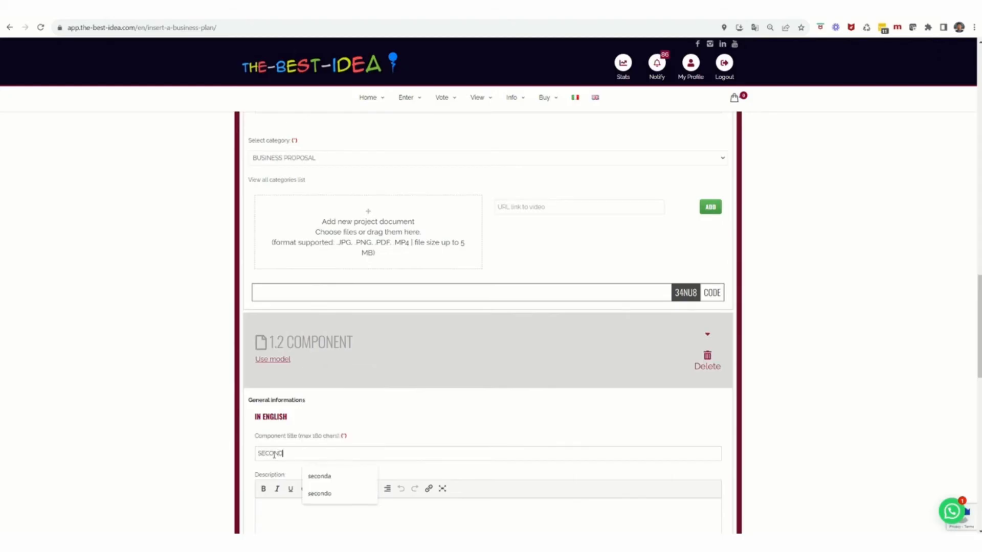
scroll(362, 435, "down", 3)
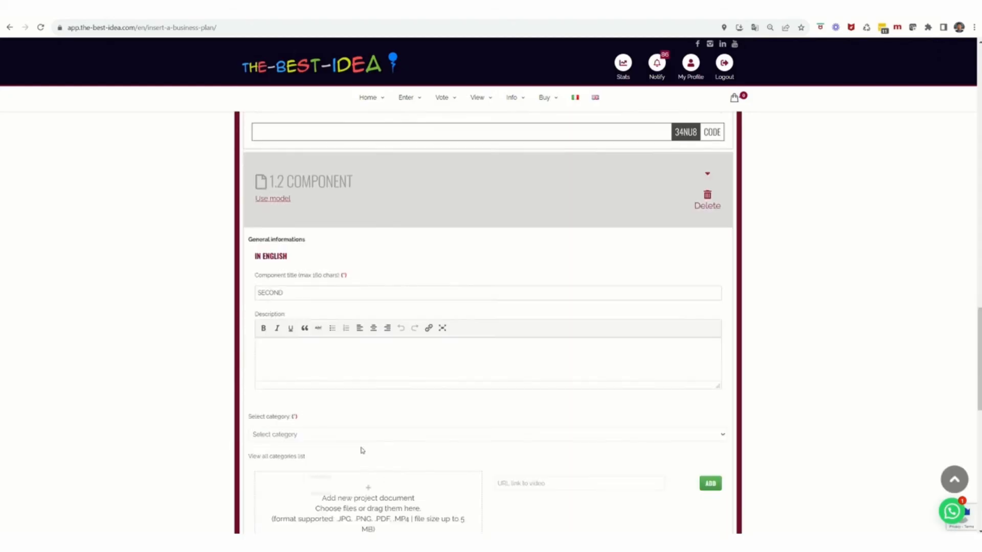
type("WRESGWG")
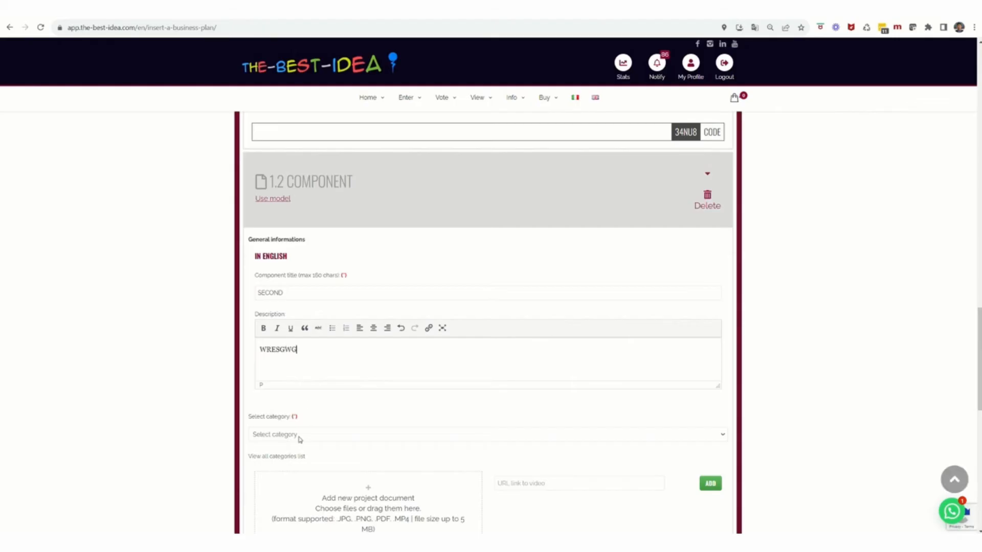
left_click(301, 434)
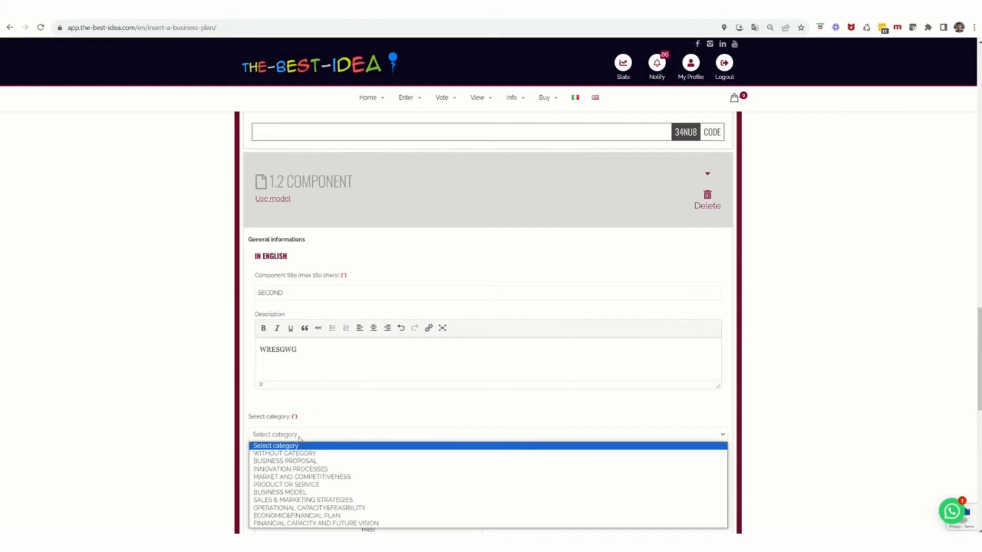
left_click(300, 493)
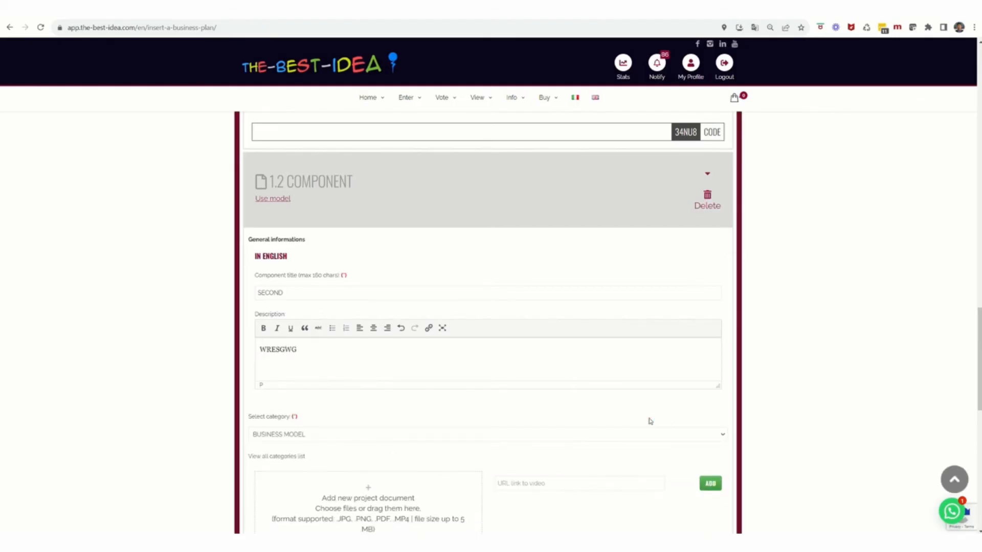
scroll(649, 420, "down", 3)
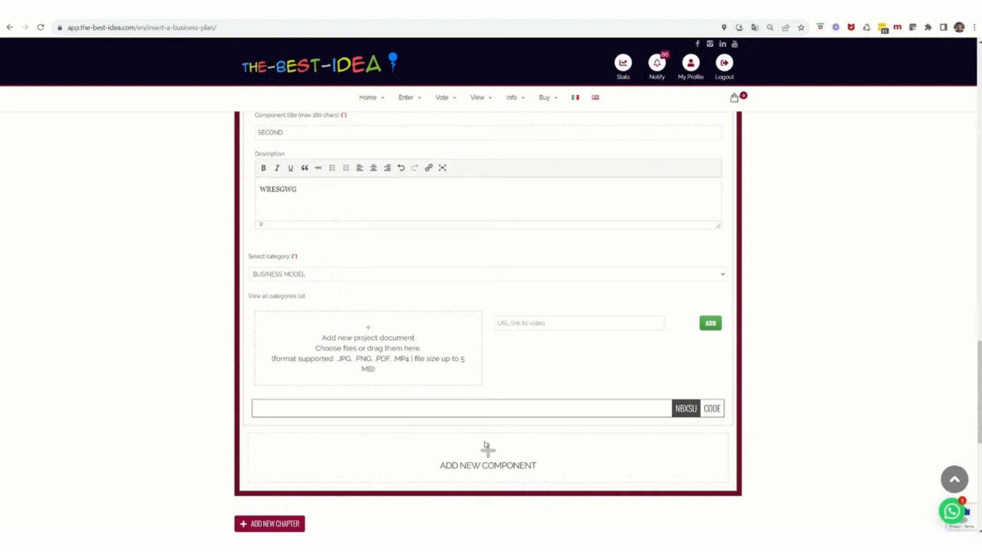
scroll(807, 390, "down", 3)
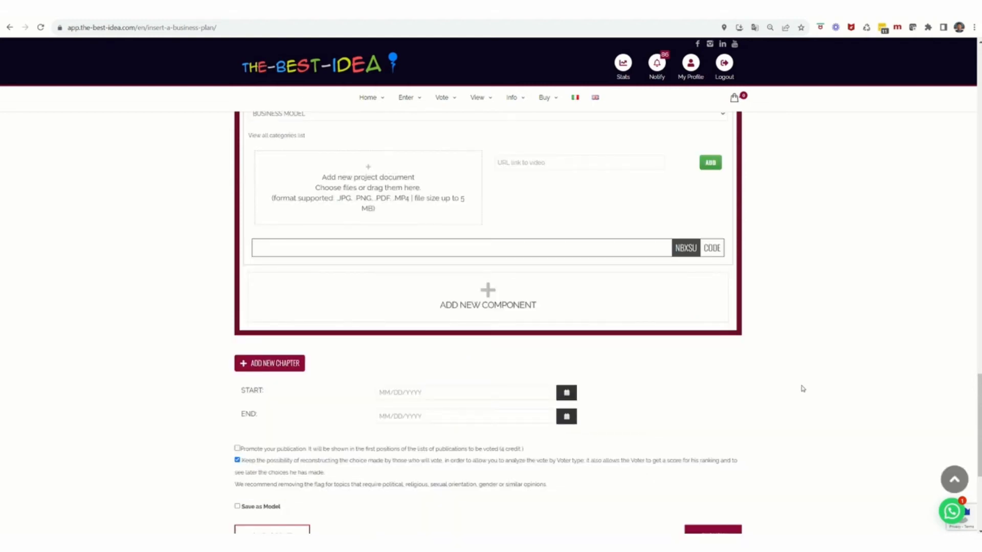
scroll(807, 387, "up", 9)
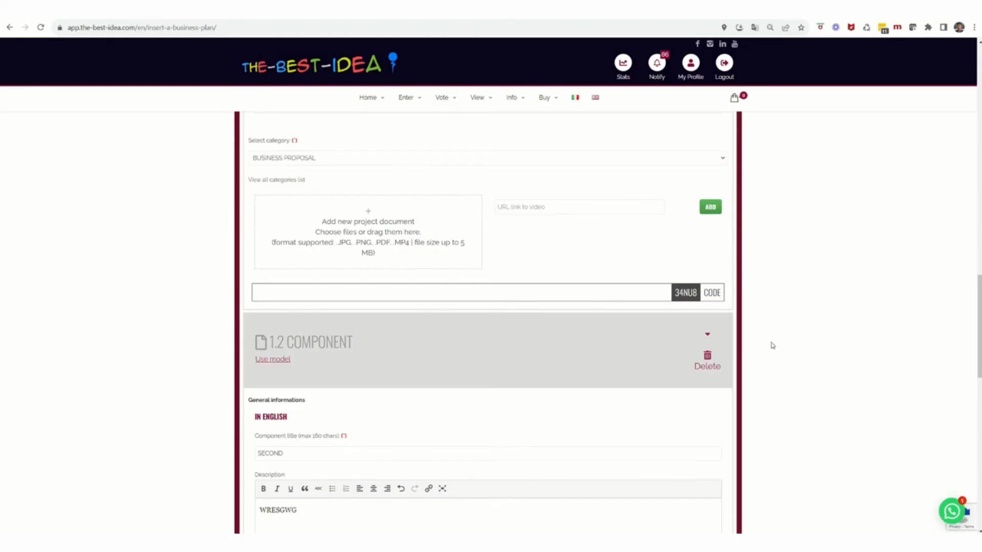
Step: Collapse components 1.2 and 1.1, then move SECOND above FIRST
left_click(709, 338)
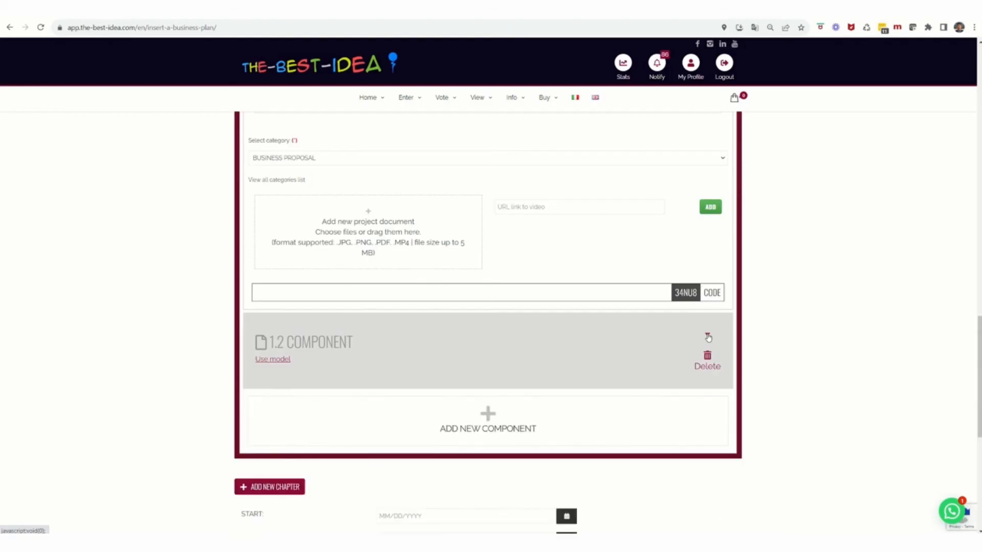
scroll(755, 315, "up", 6)
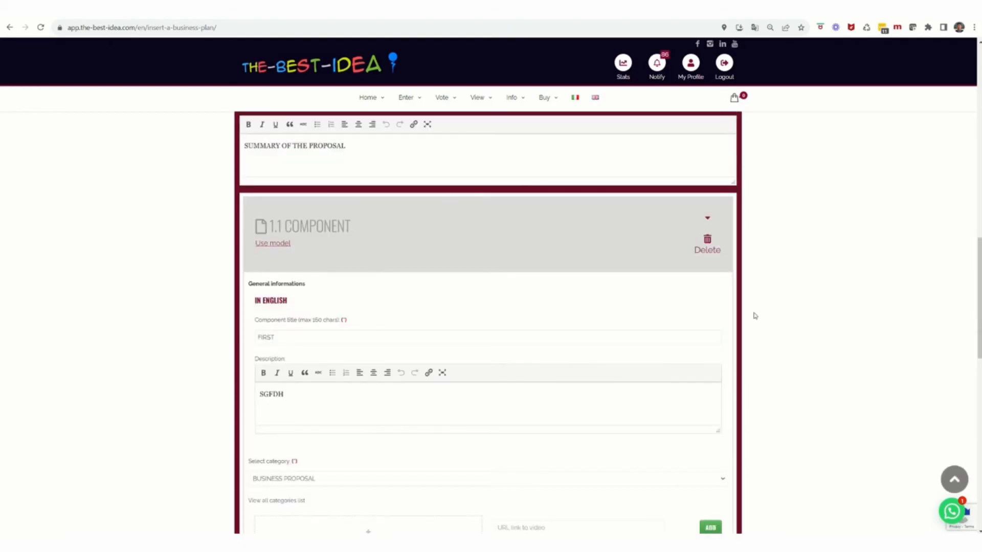
left_click(708, 217)
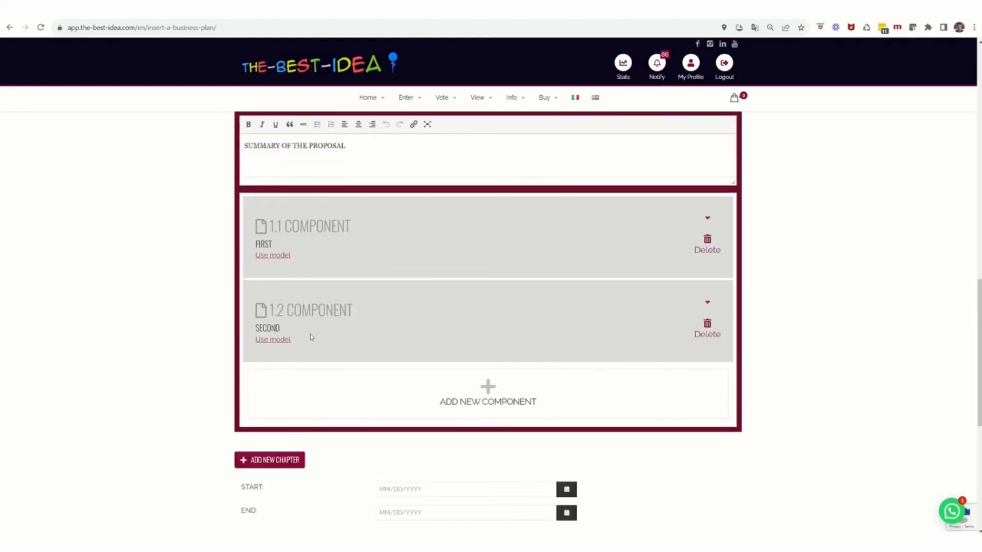
left_click_drag(333, 335, 322, 219)
left_click_drag(980, 410, 980, 474)
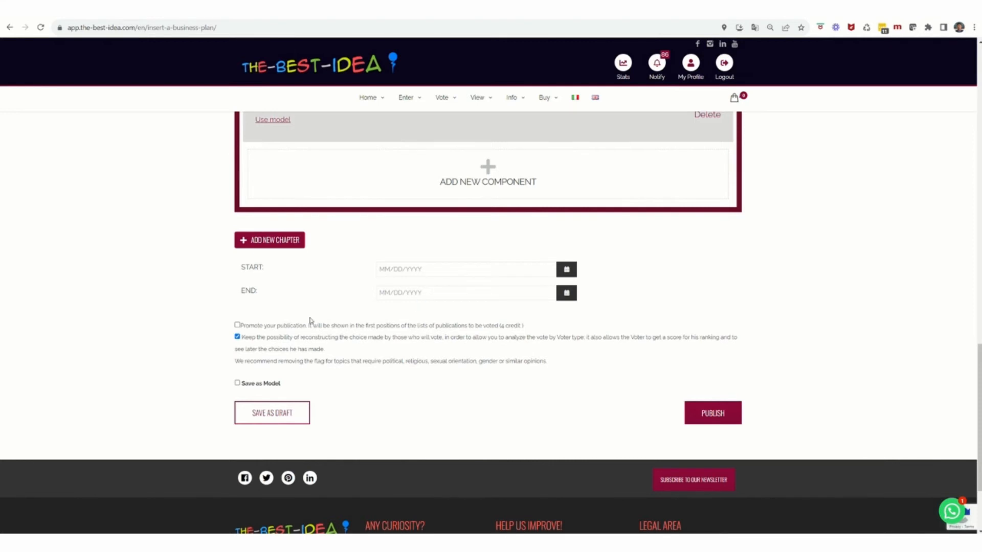
Step: Turn off Promote, keep vote-choice reconstruction, and save as a model without suggesting it to users
left_click(238, 326)
left_click(237, 337)
left_click(238, 383)
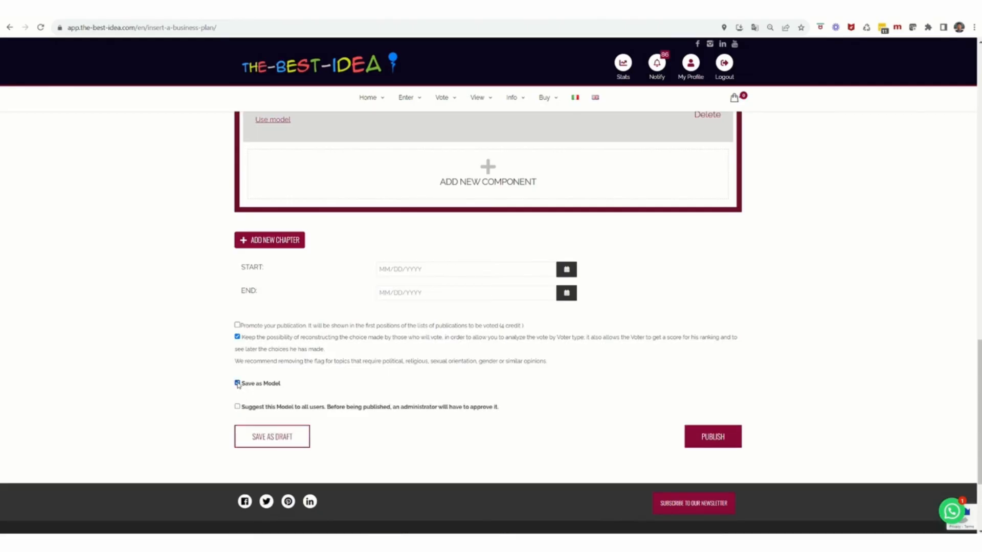
left_click(255, 409)
left_click(237, 407)
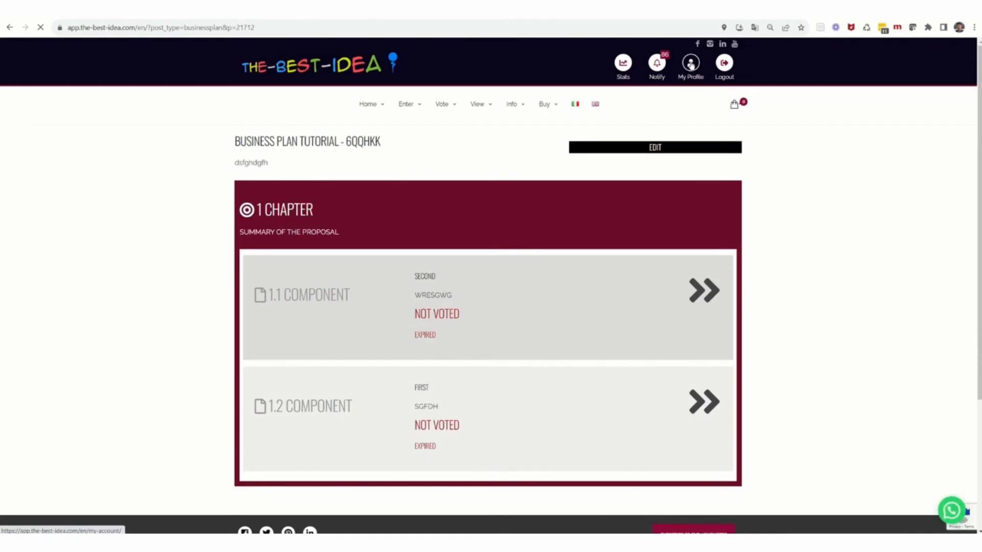
Step: Go to My Account's Drafts and show the business plan drafts
left_click(691, 63)
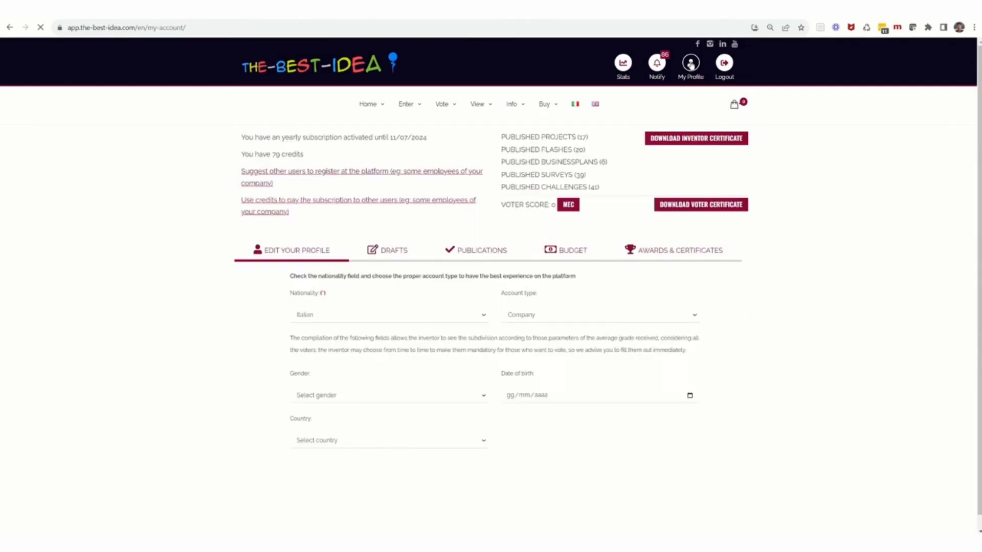
mouse_move(657, 63)
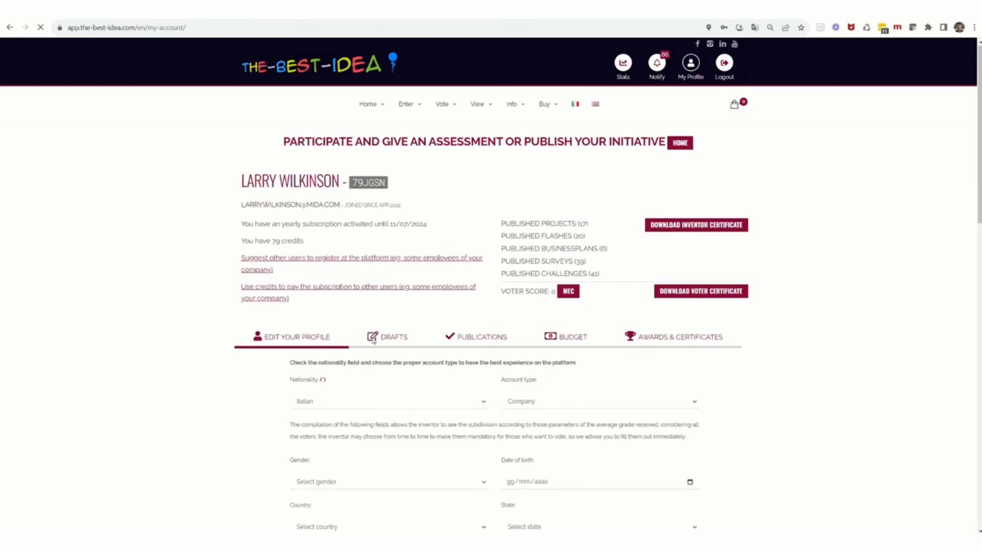
left_click(386, 338)
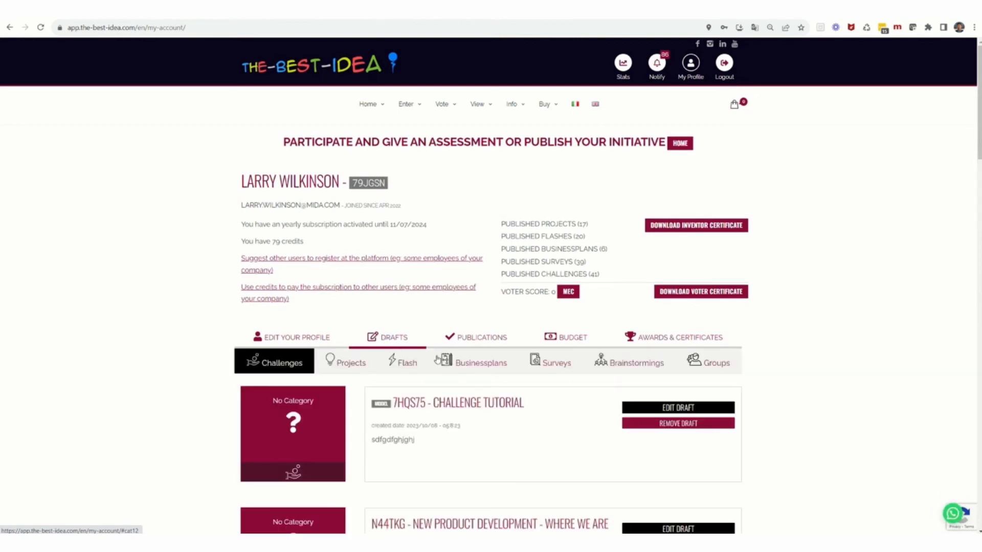
left_click(479, 366)
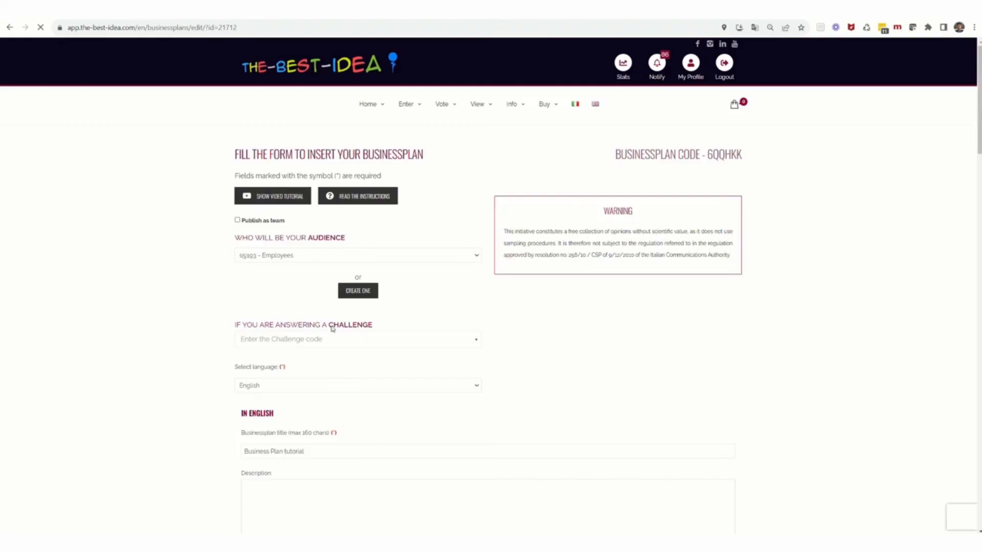
Step: Set the plan's voting period to start 19-10-2023 and end 31-10-2023
scroll(332, 335, "down", 8)
scroll(333, 337, "down", 10)
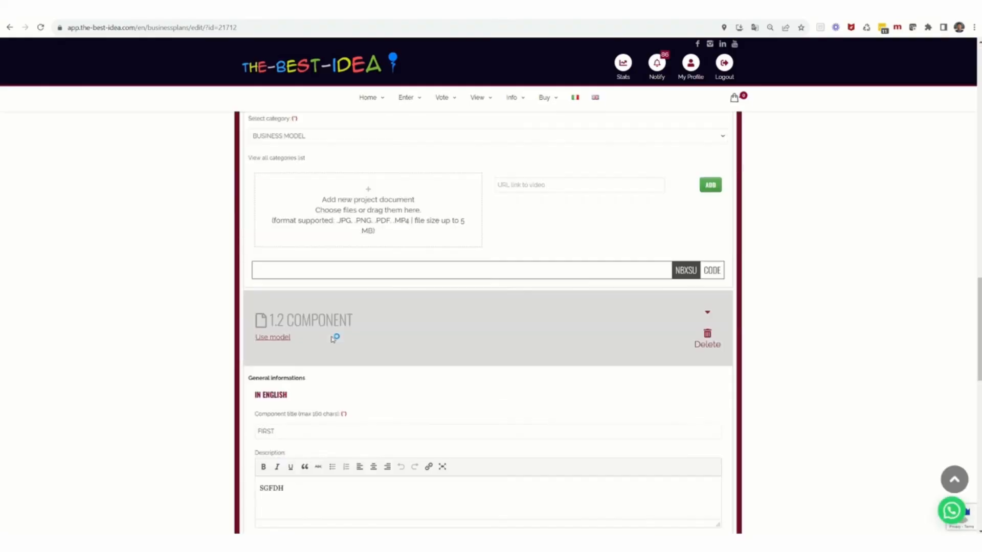
scroll(332, 340, "down", 3)
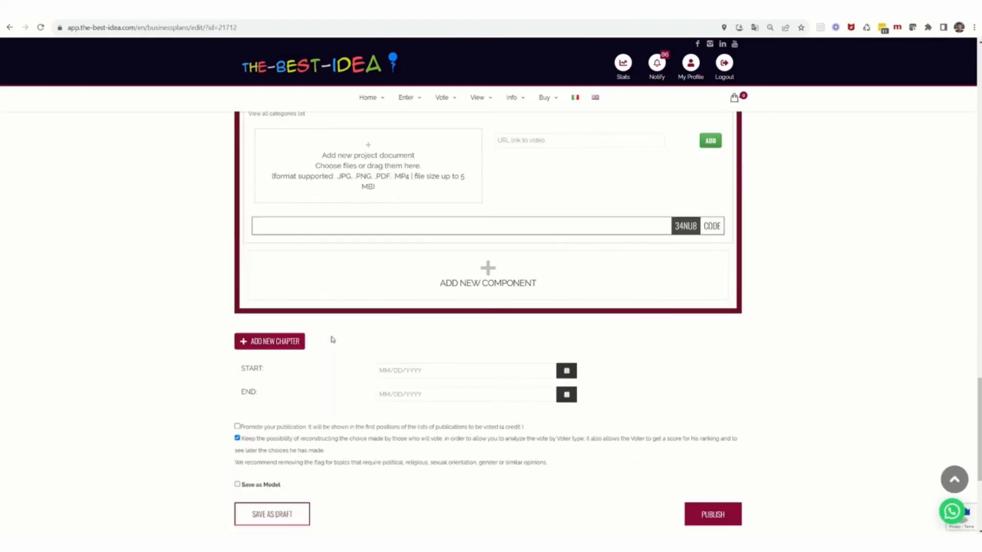
left_click(414, 370)
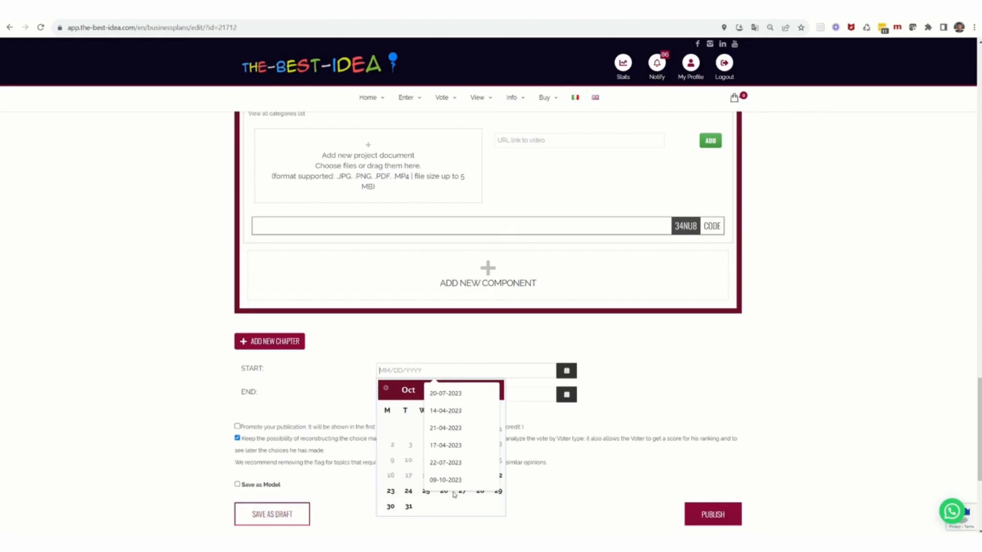
left_click(390, 491)
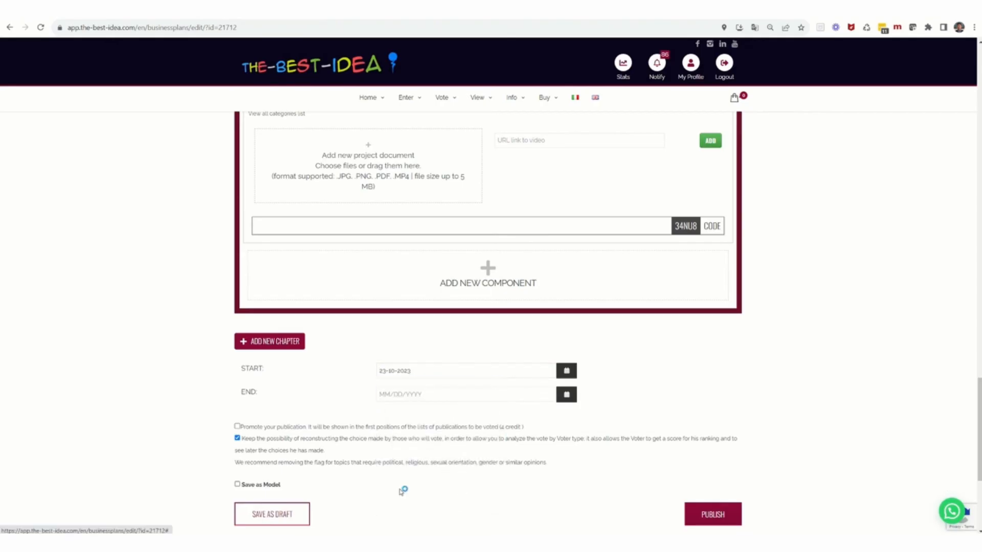
left_click(416, 370)
left_click(443, 477)
left_click(416, 395)
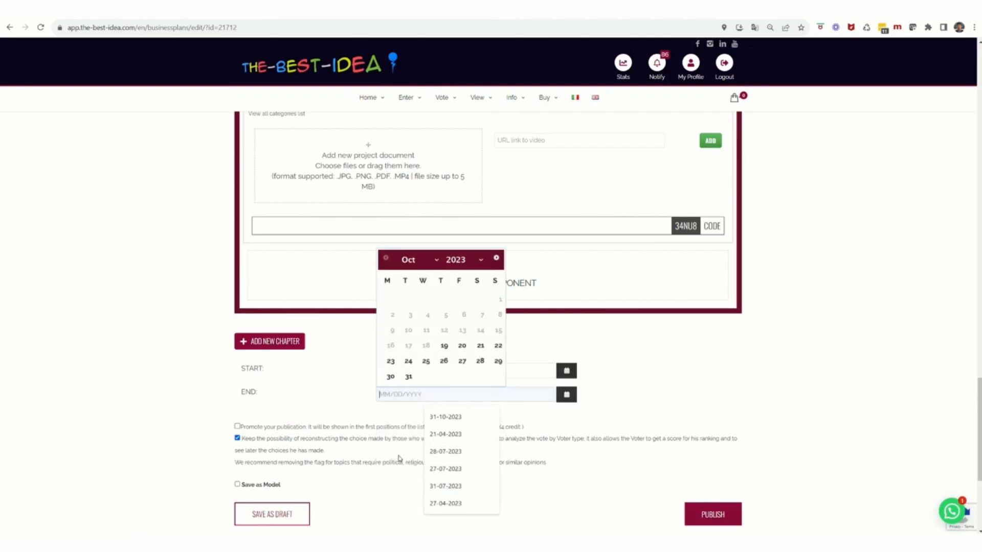
left_click(409, 377)
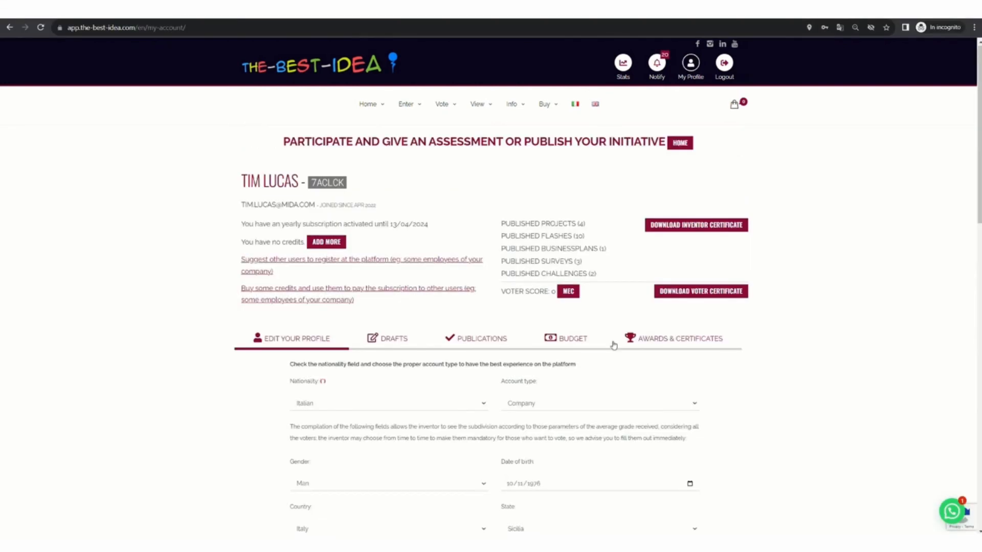
Step: As the second user, vote 7 on component 1.1 of Business Plan Tutorial, then return to the owner's window
mouse_move(369, 103)
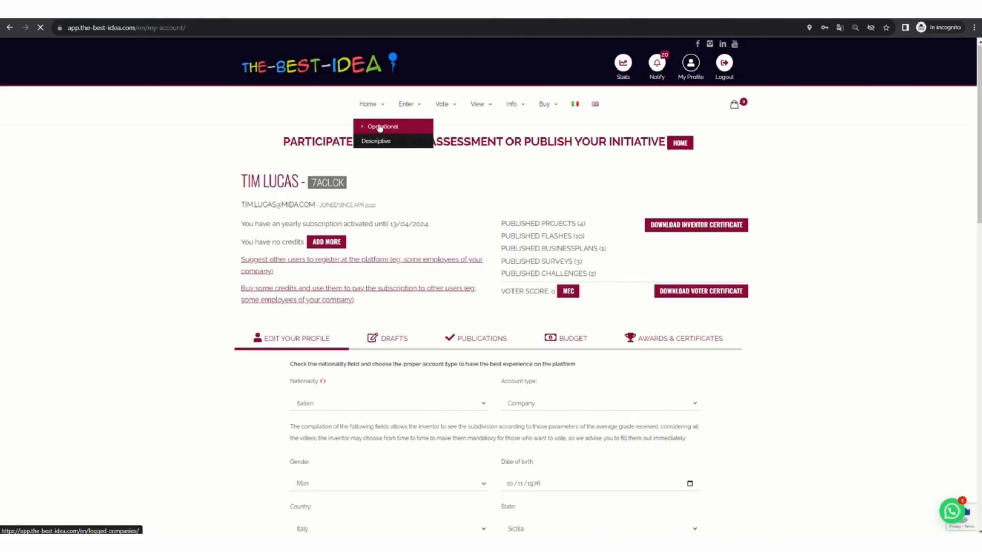
left_click(380, 127)
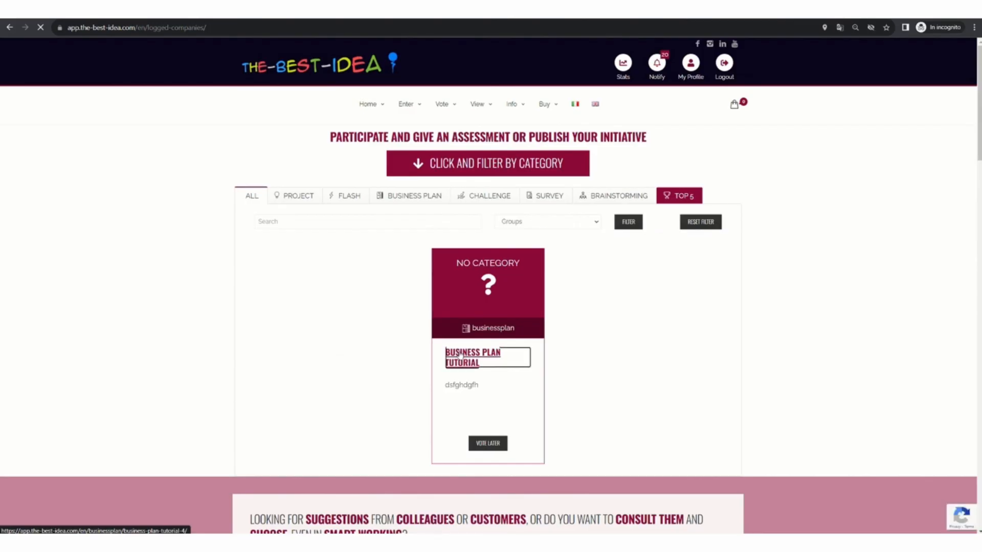
left_click(460, 354)
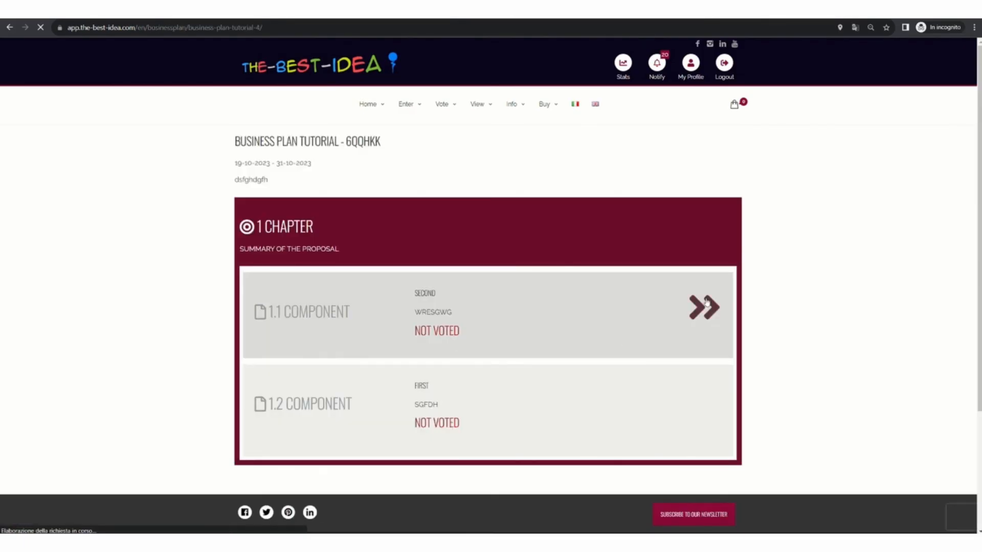
left_click(706, 305)
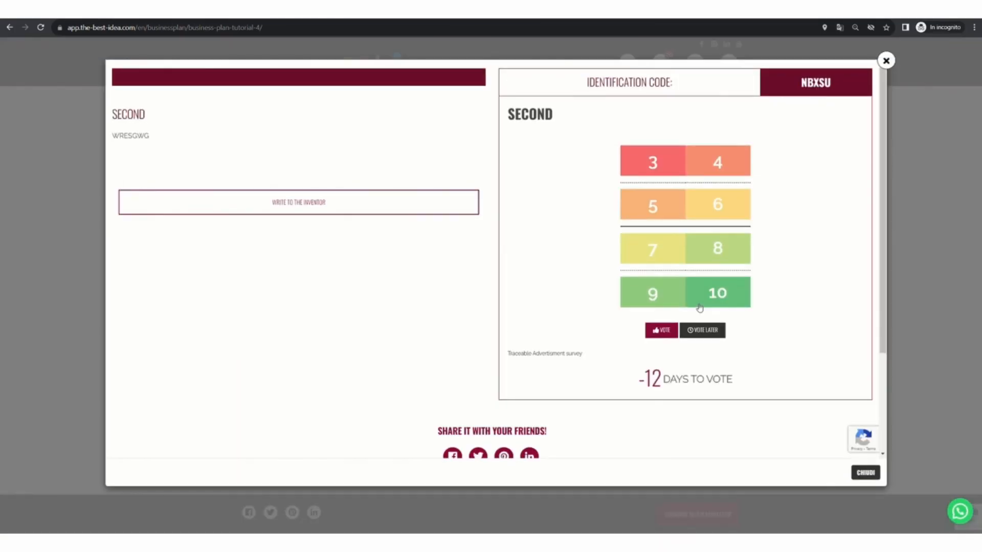
left_click(663, 251)
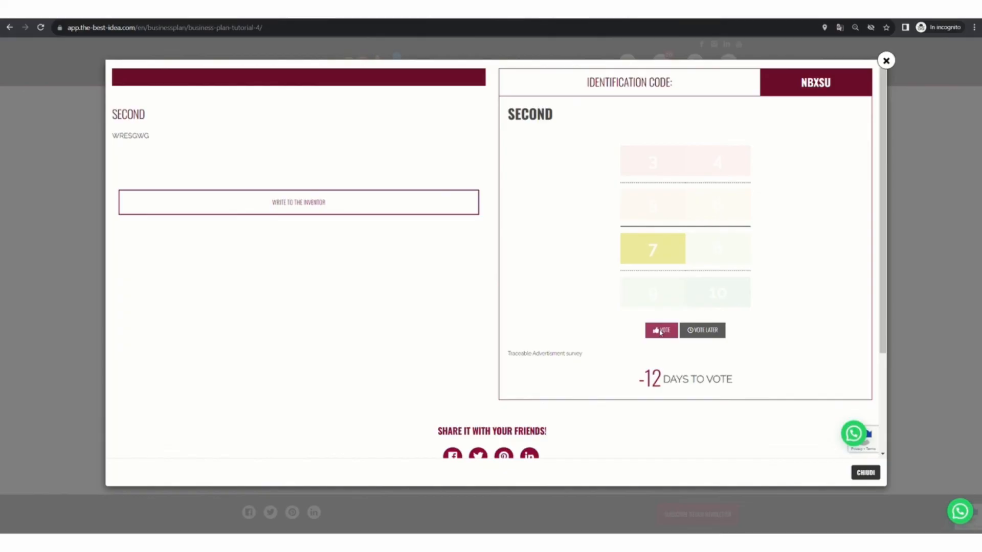
left_click(661, 331)
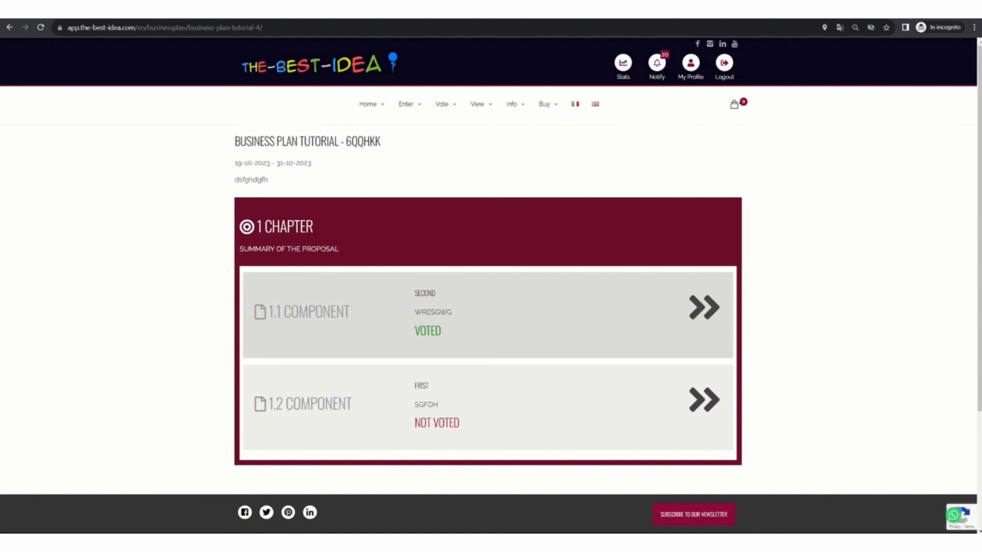
key("alt+Tab")
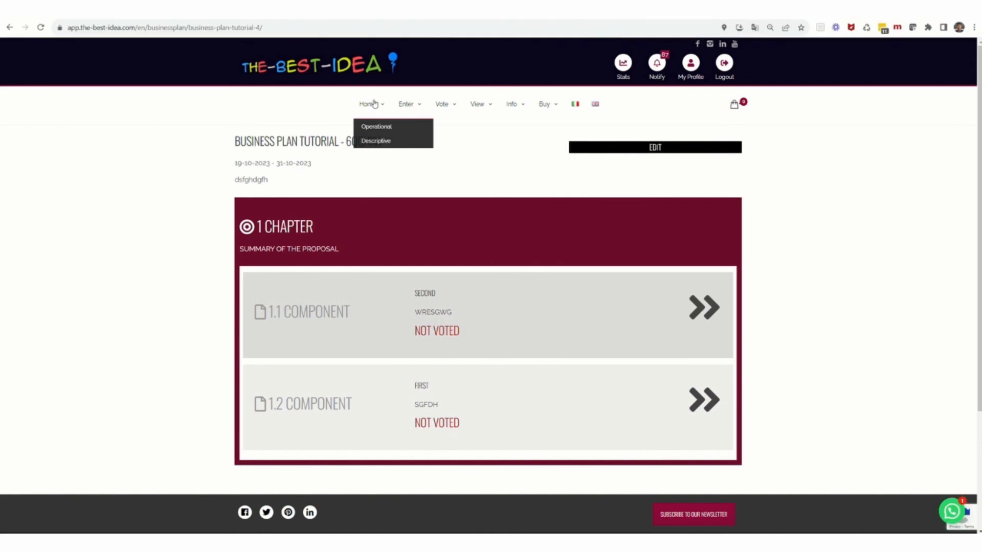
Step: Open My Profile's Publications > Businessplans list to show 6QQHKK Business Plan Tutorial
left_click(698, 65)
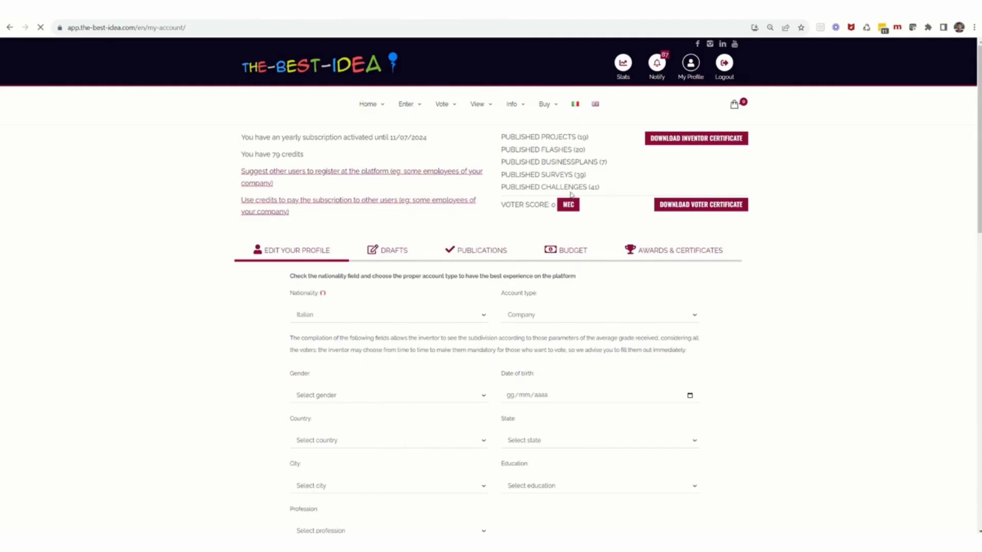
left_click(472, 343)
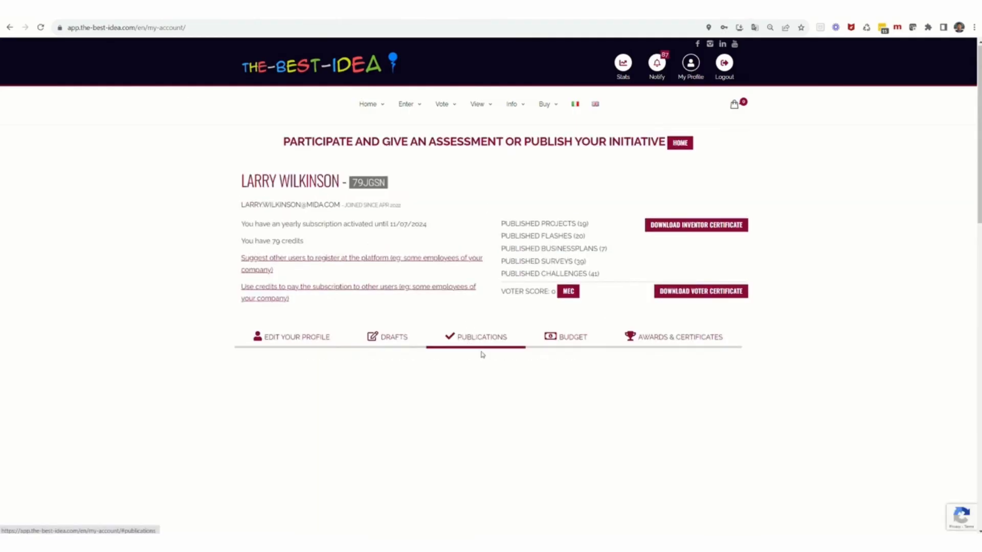
left_click(486, 363)
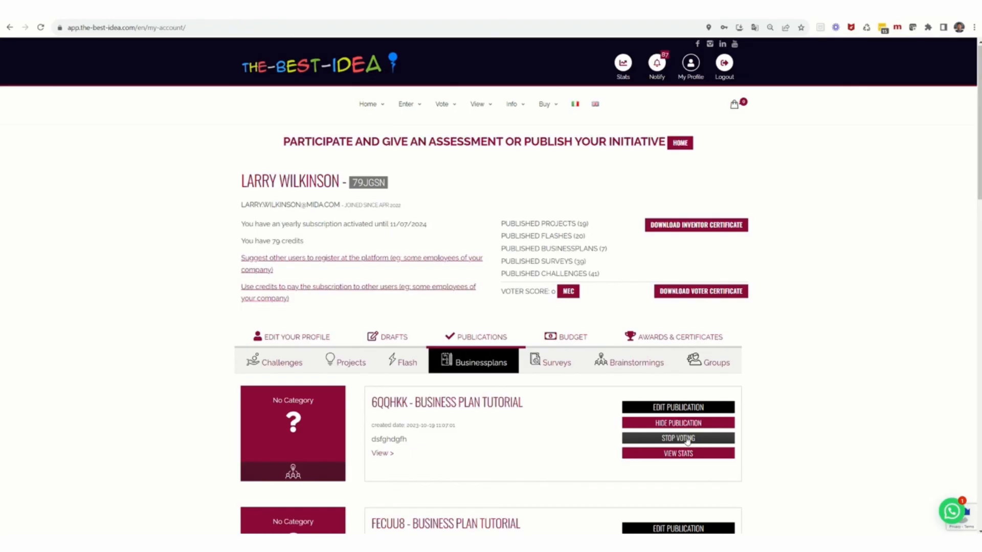
Step: Stop voting on 6QQHKK Business Plan Tutorial, confirm the closure, and reopen the Businessplans list
left_click(688, 439)
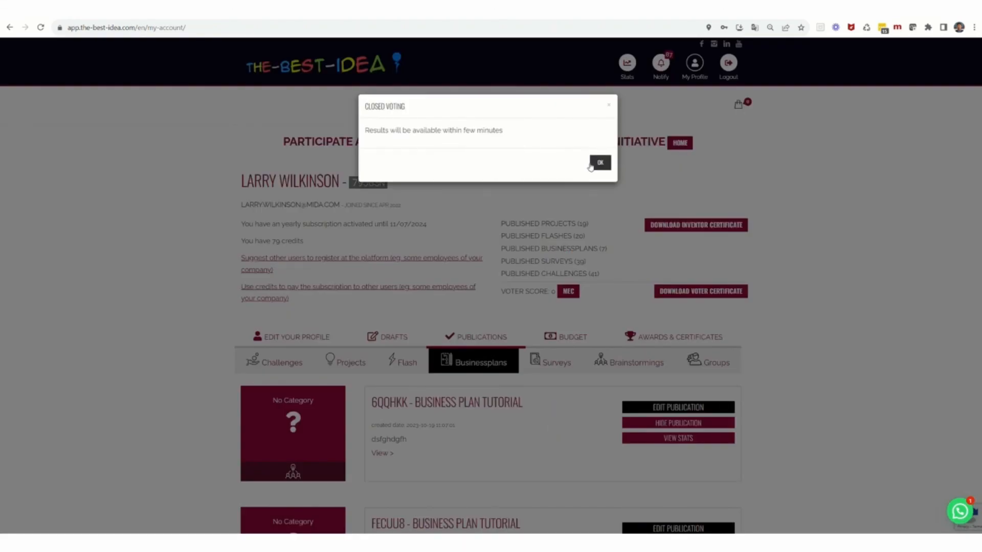
left_click(598, 164)
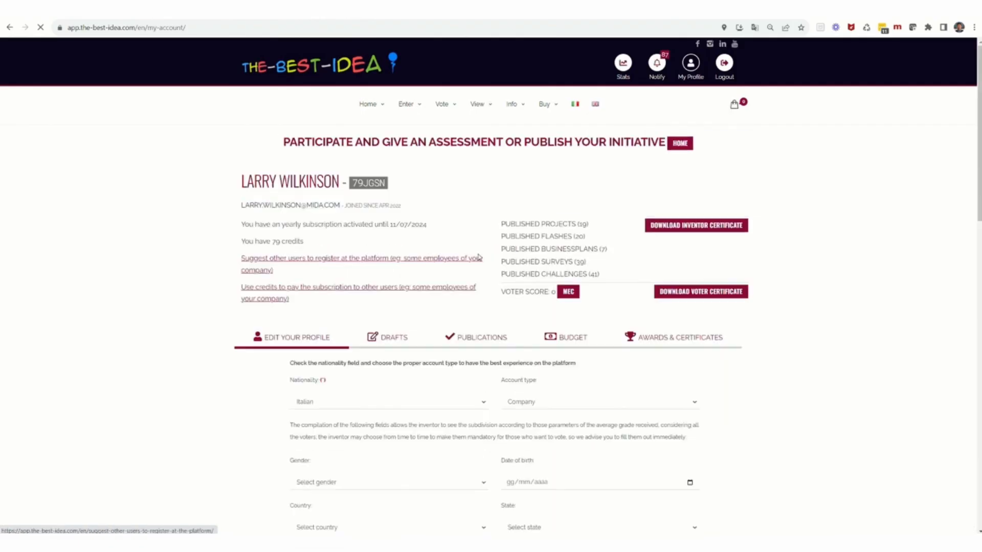
left_click(478, 337)
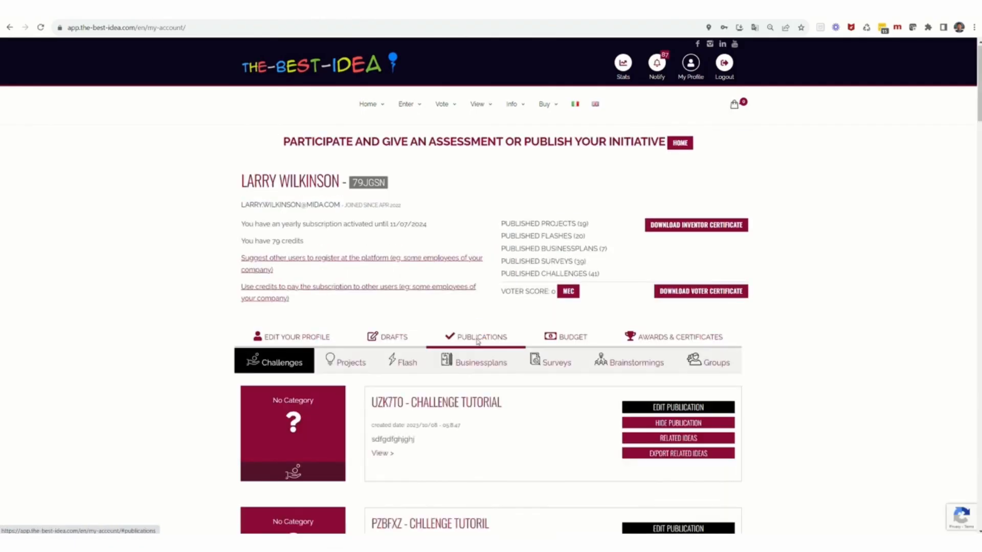
left_click(482, 363)
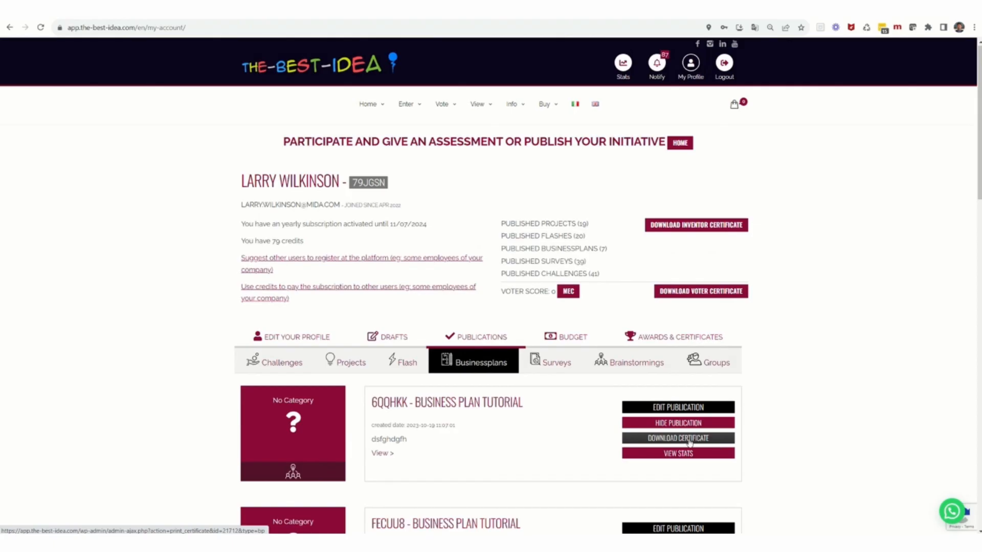